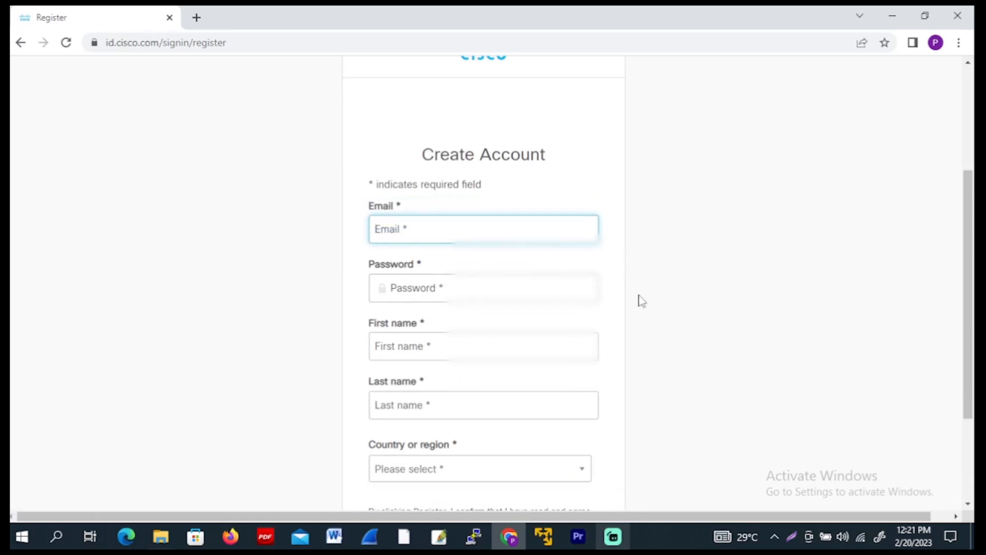
Enter the account's email address in the Create Account form
{"action": "scroll", "coordinate": [642, 309], "scroll_direction": "down", "scroll_amount": 3}
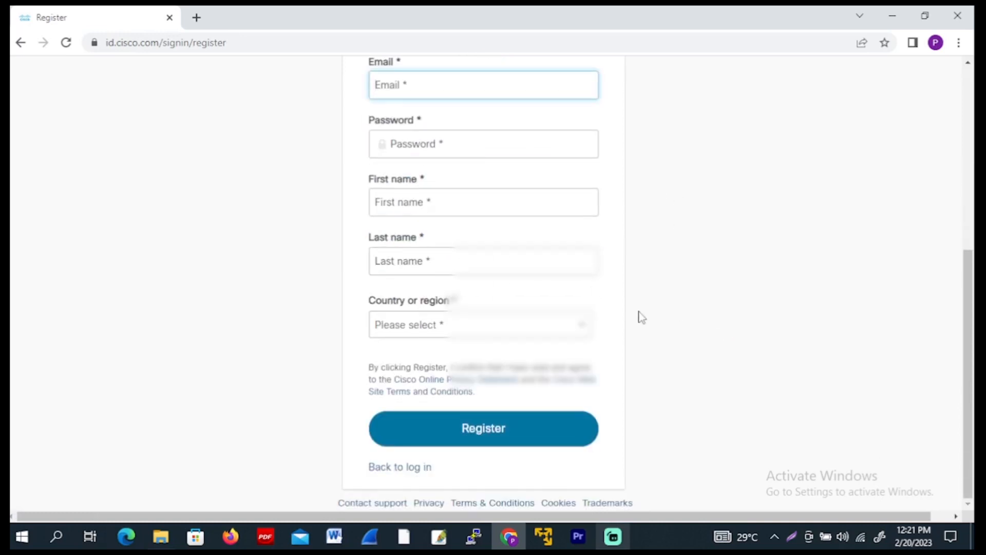
{"action": "scroll", "coordinate": [641, 317], "scroll_direction": "up", "scroll_amount": 3}
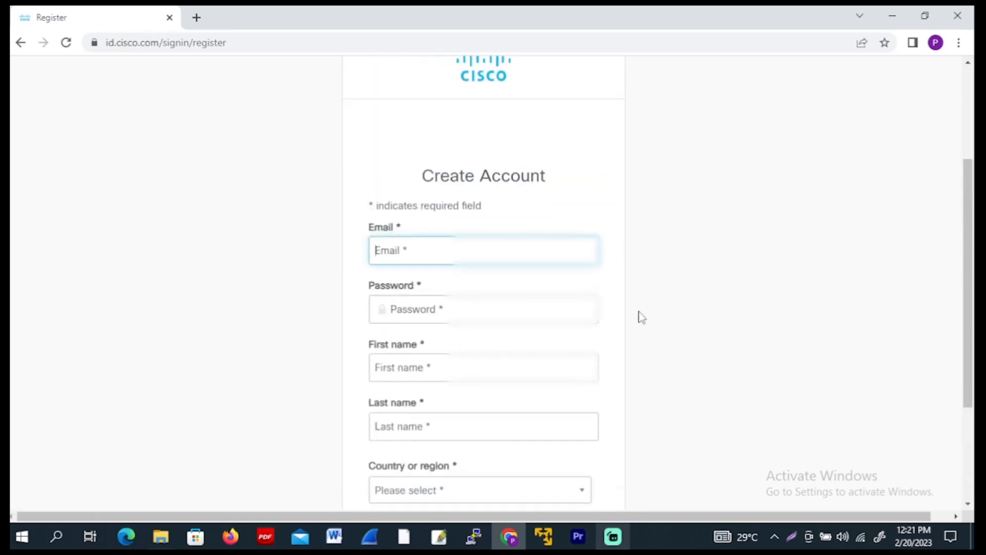
{"action": "left_click", "coordinate": [417, 252]}
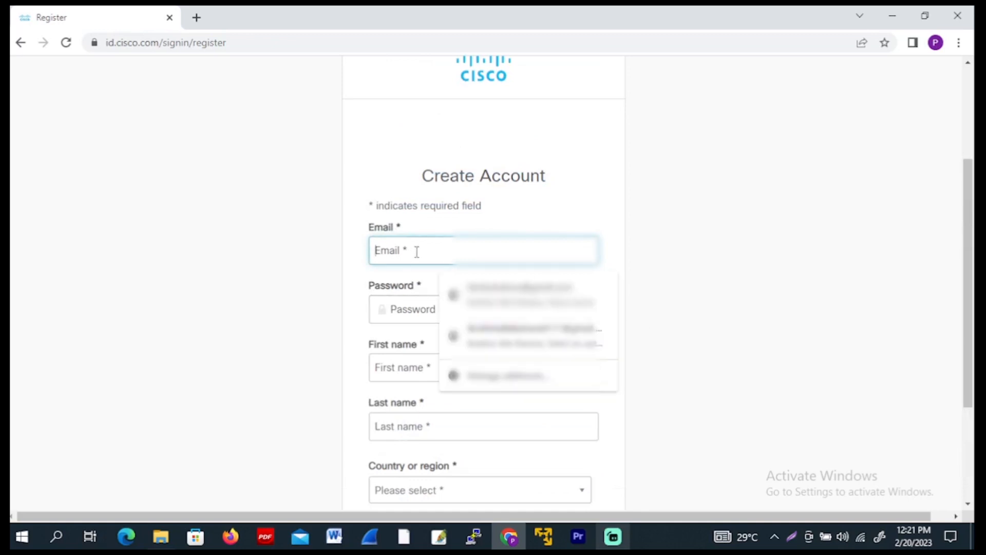
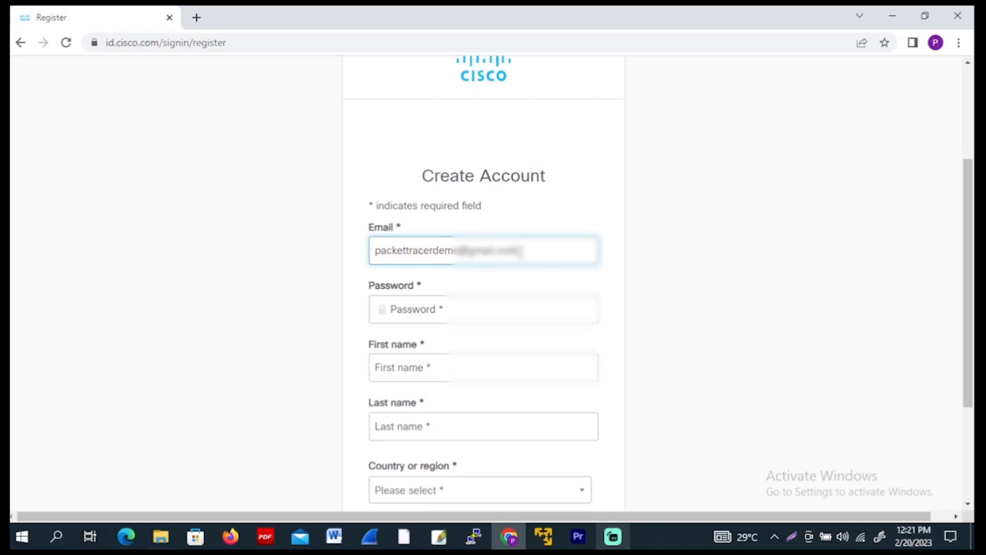
Enter a new account password that meets all the listed password requirements
{"action": "left_click", "coordinate": [457, 305]}
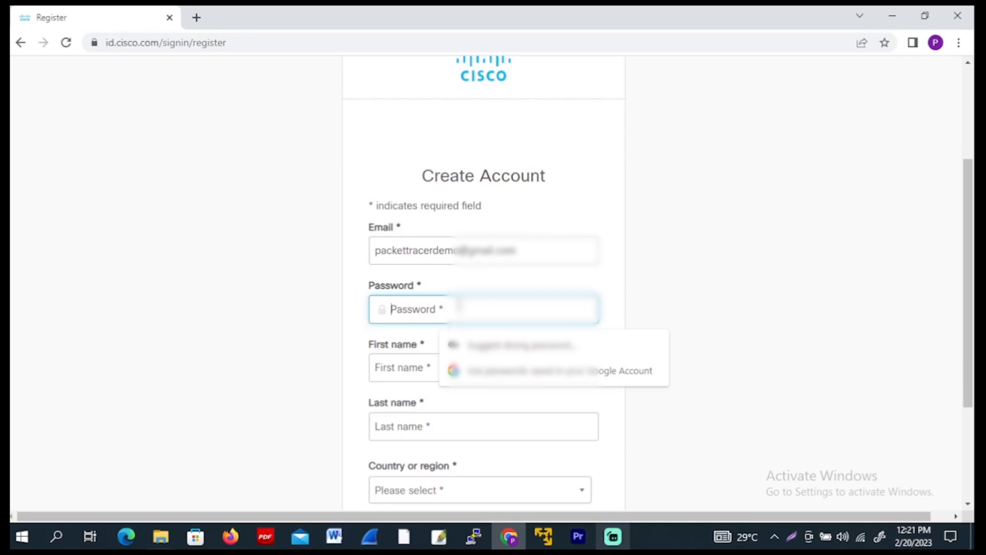
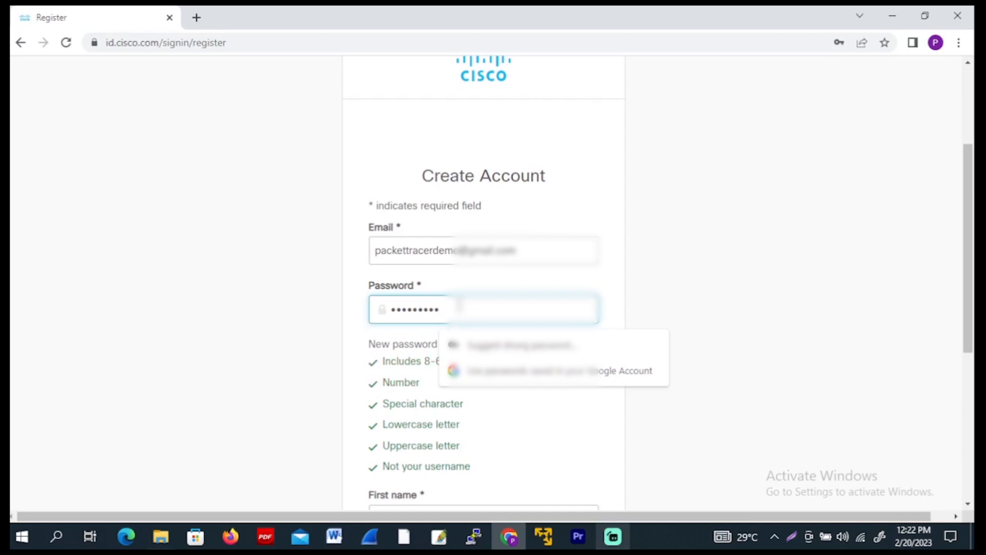
{"action": "left_click", "coordinate": [628, 260]}
Fill in the first and last name from the saved autofill profile
{"action": "scroll", "coordinate": [545, 341], "scroll_direction": "down", "scroll_amount": 3}
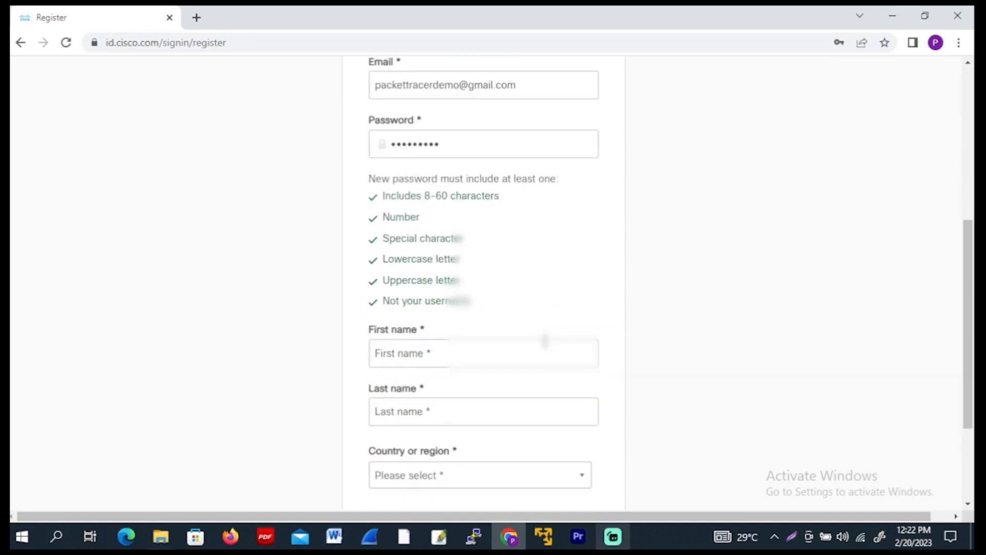
{"action": "scroll", "coordinate": [519, 331], "scroll_direction": "down", "scroll_amount": 3}
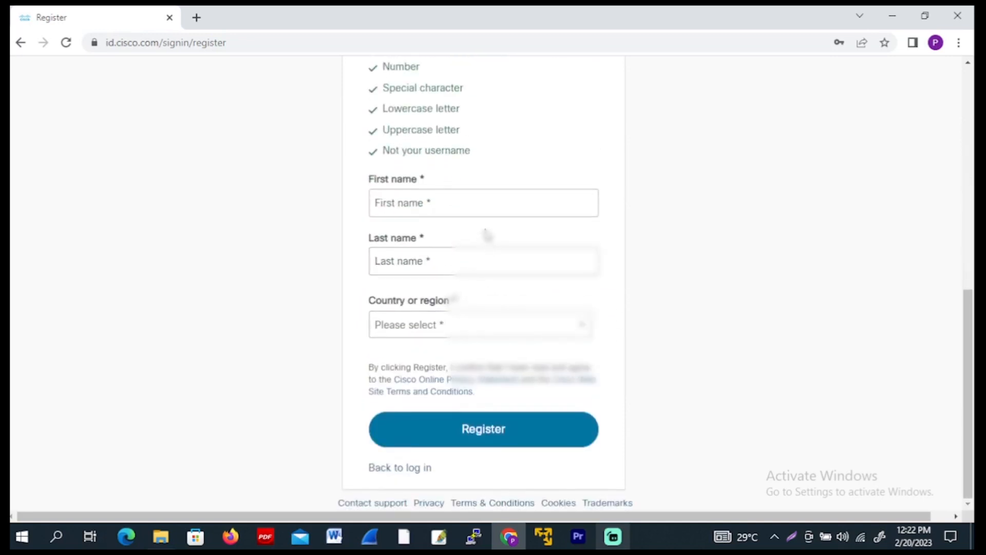
{"action": "left_click", "coordinate": [467, 203]}
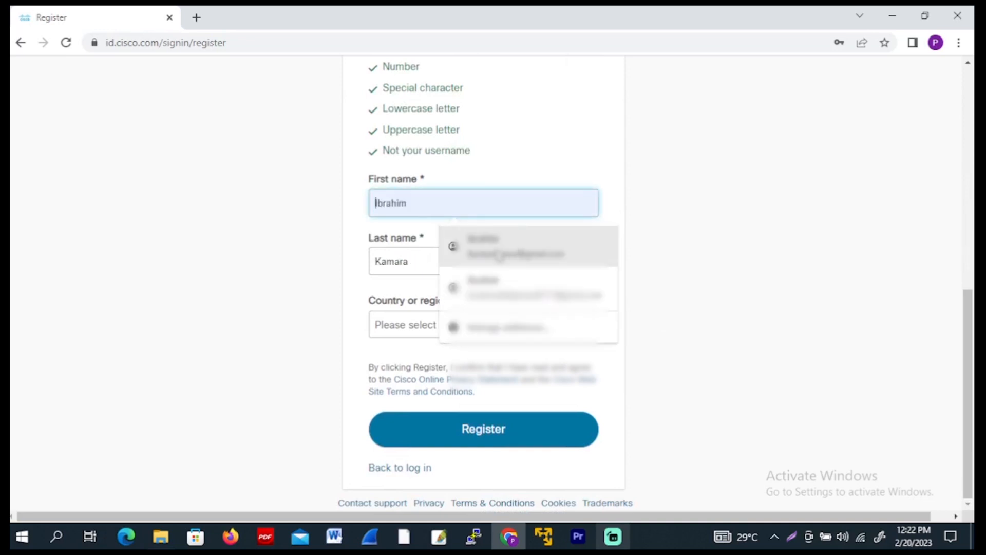
{"action": "left_click", "coordinate": [502, 256]}
Register the account with Sierra Leone as the country, declining to save the password in the browser
{"action": "left_click", "coordinate": [483, 331]}
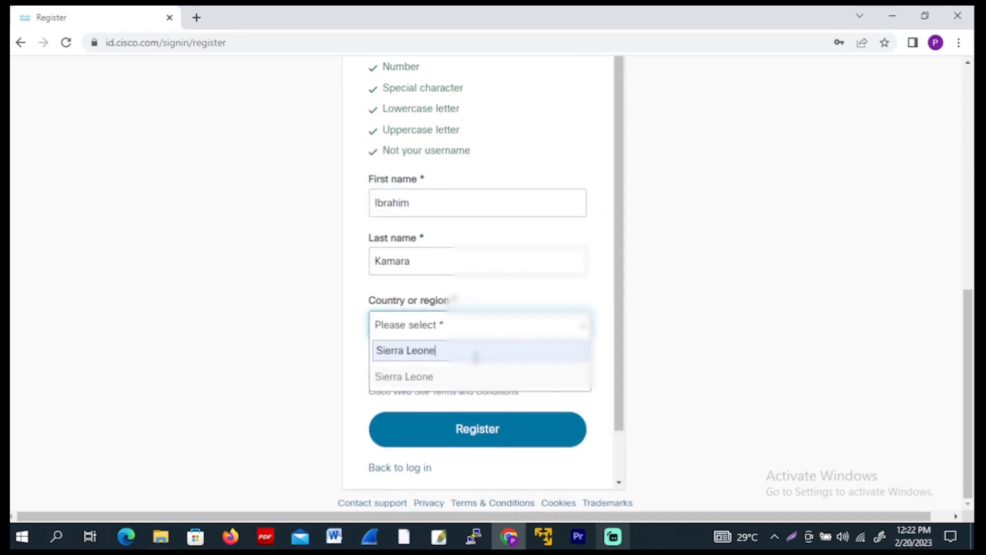
{"action": "scroll", "coordinate": [548, 399], "scroll_direction": "down", "scroll_amount": 1}
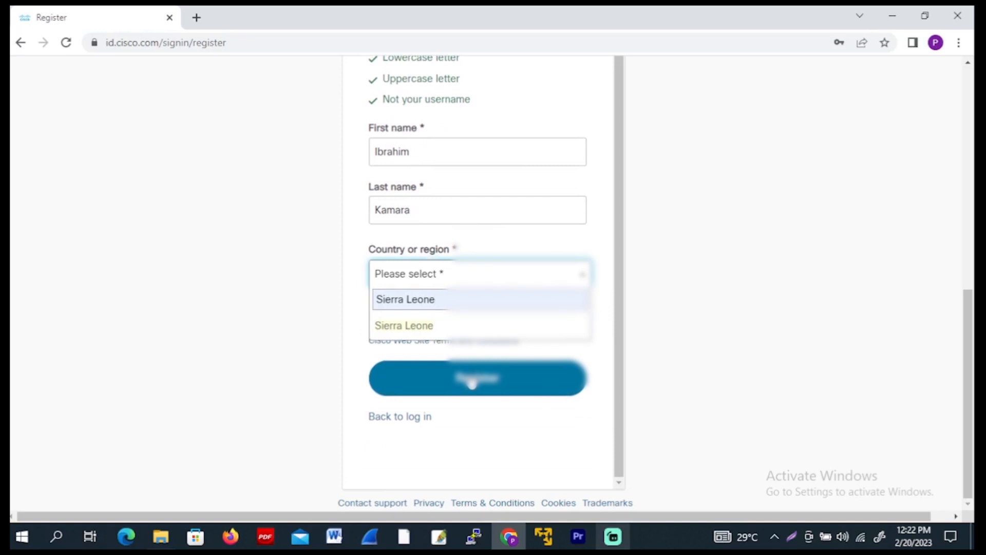
{"action": "scroll", "coordinate": [472, 382], "scroll_direction": "up", "scroll_amount": 1}
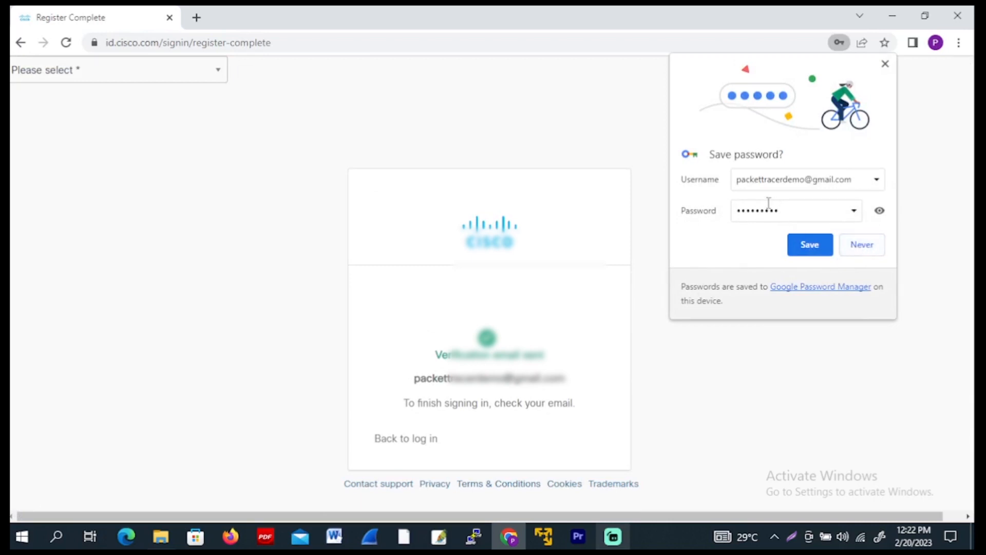
{"action": "left_click", "coordinate": [864, 246]}
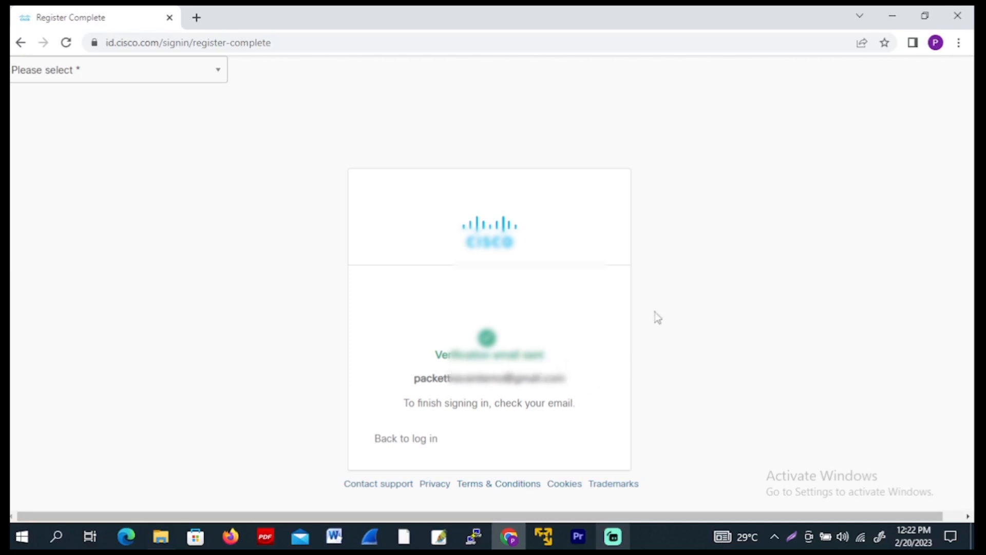
Open the Gmail inbox in a new browser tab and activate the account from Cisco's Activate Account email
{"action": "left_click", "coordinate": [198, 18]}
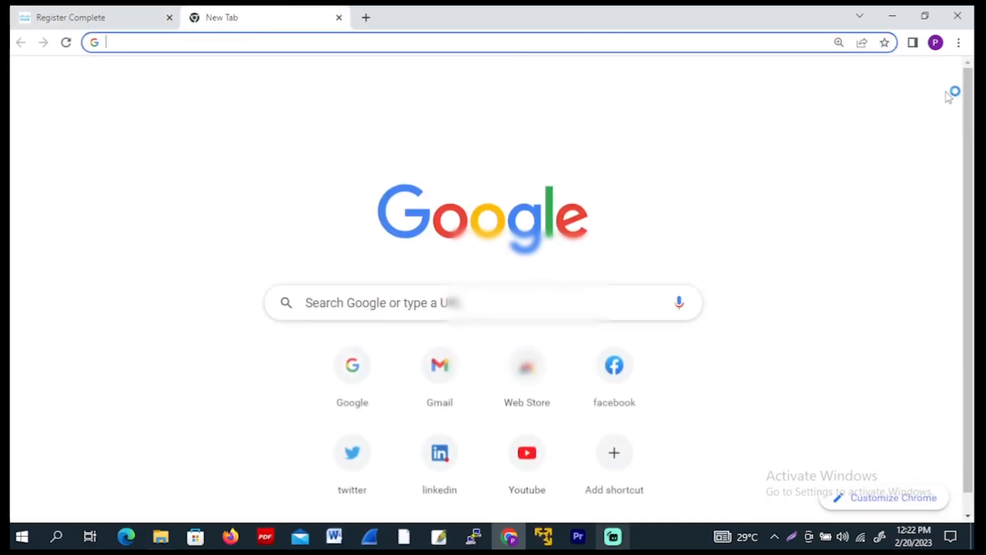
{"action": "left_click", "coordinate": [448, 396]}
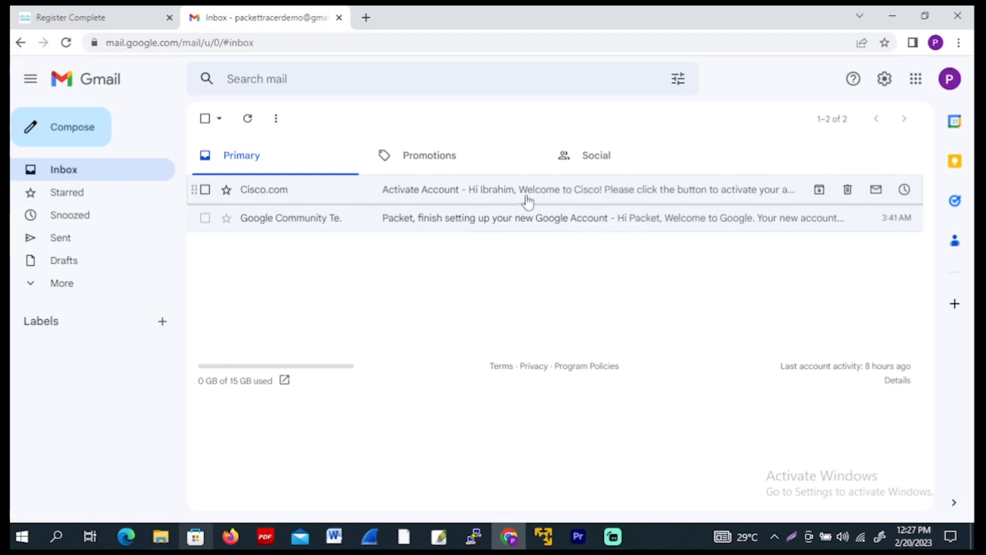
{"action": "left_click", "coordinate": [554, 200]}
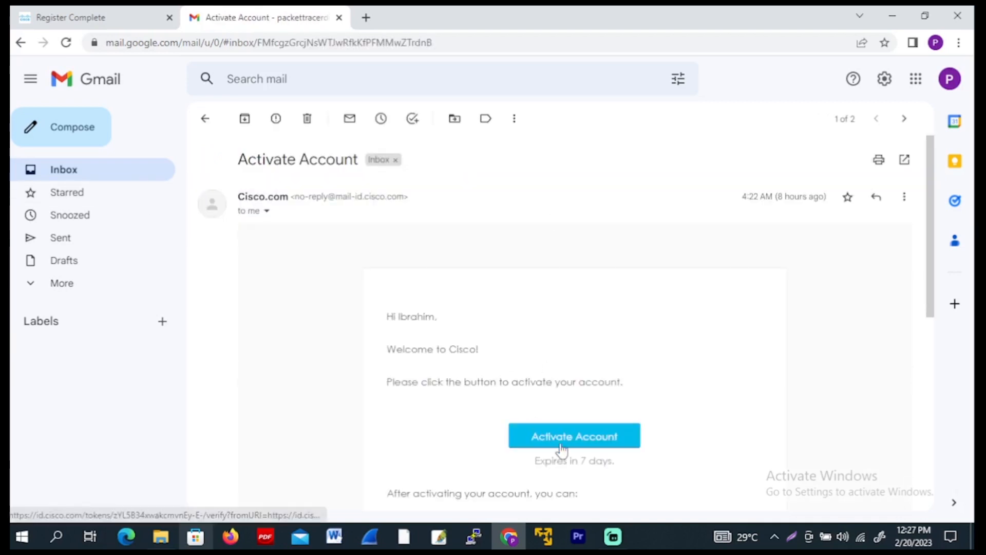
{"action": "scroll", "coordinate": [560, 450], "scroll_direction": "down", "scroll_amount": 3}
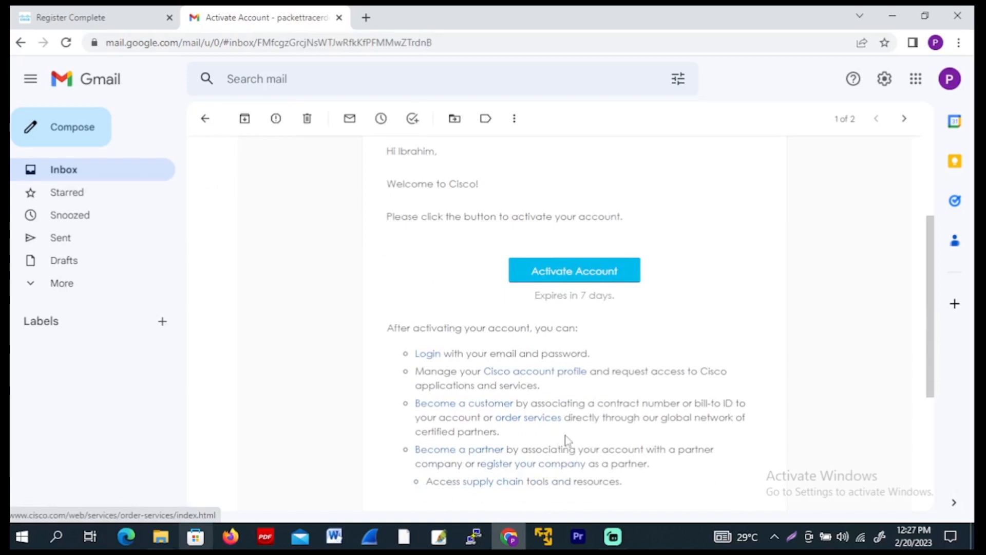
{"action": "left_click", "coordinate": [572, 272]}
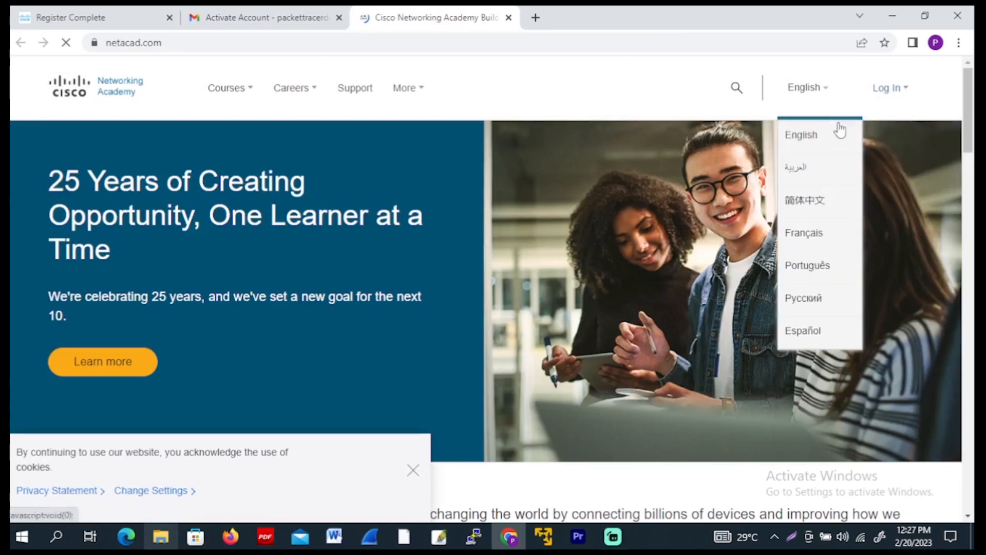
Go to the Networking Academy login and submit the completed profile form to create the account
{"action": "mouse_move", "coordinate": [877, 126]}
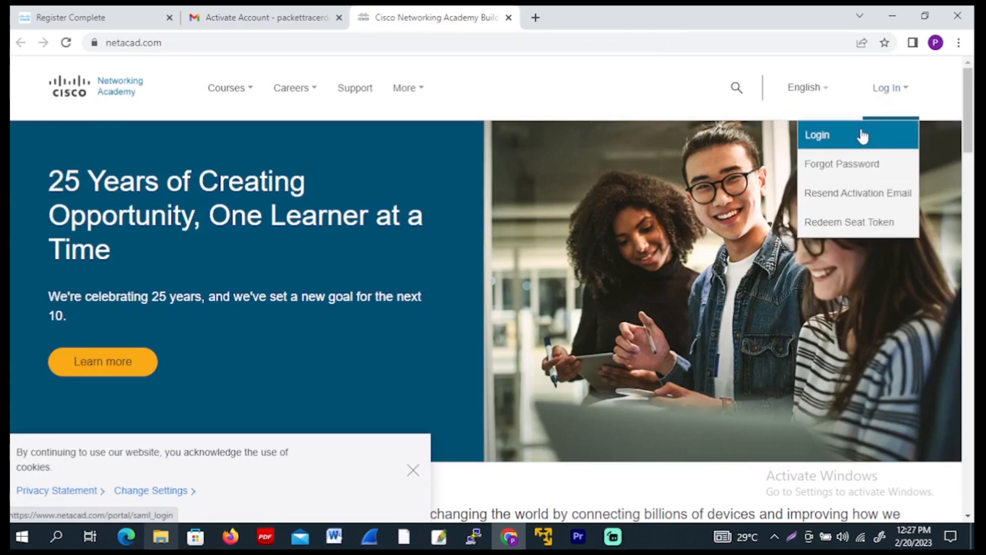
{"action": "left_click", "coordinate": [863, 135]}
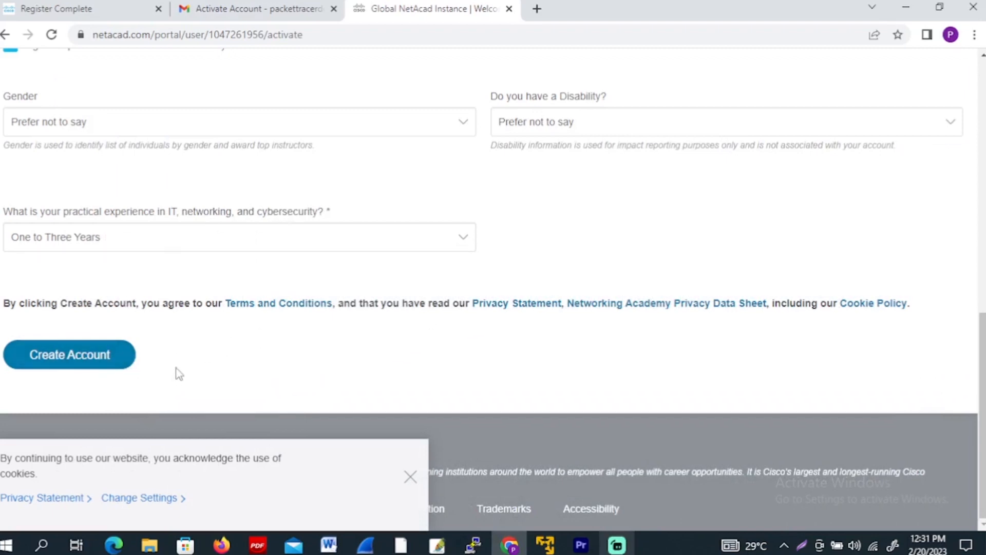
{"action": "left_click", "coordinate": [69, 359]}
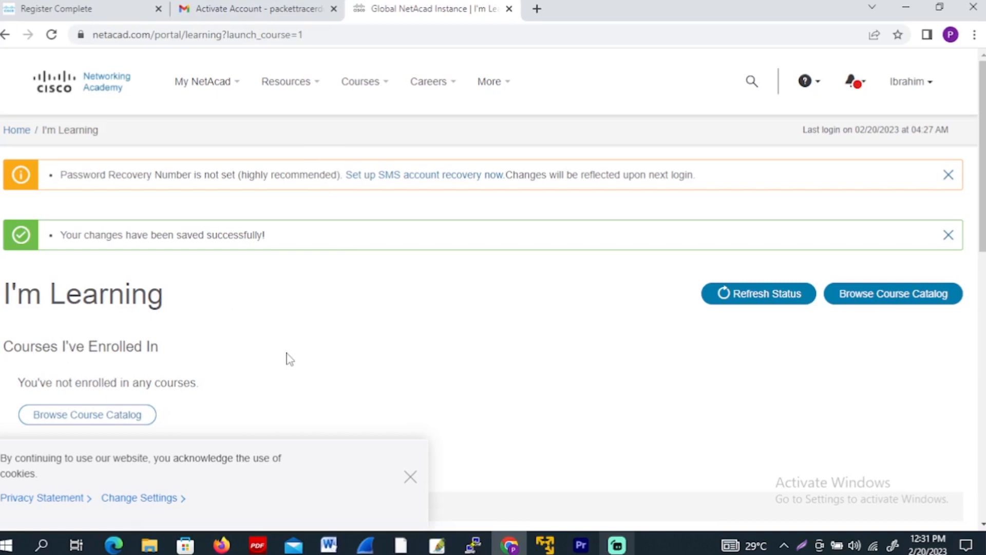
Open the Download Packet Tracer page from the Networking Academy resources
{"action": "scroll", "coordinate": [288, 360], "scroll_direction": "down", "scroll_amount": 3}
{"action": "scroll", "coordinate": [309, 226], "scroll_direction": "up", "scroll_amount": 3}
{"action": "left_click", "coordinate": [311, 85]}
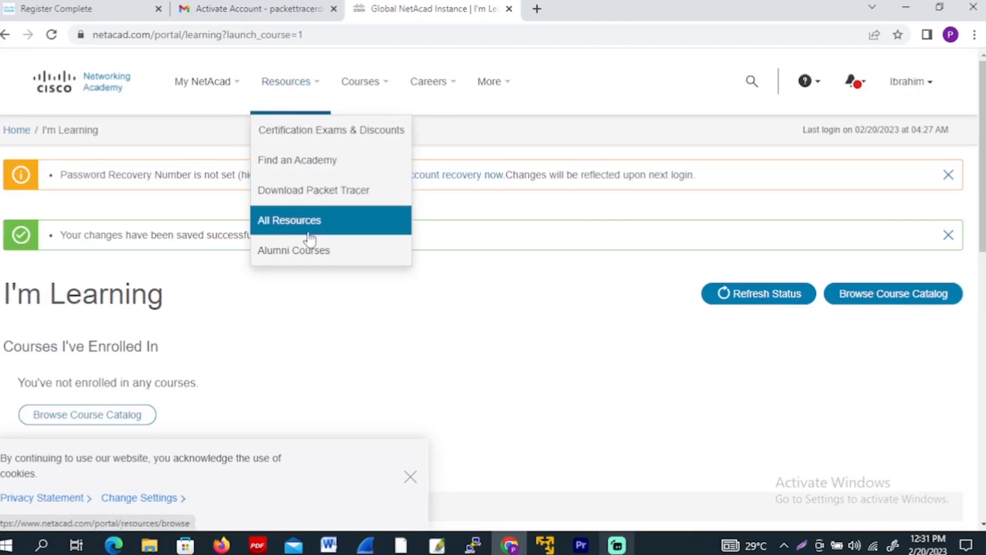
{"action": "left_click", "coordinate": [315, 196]}
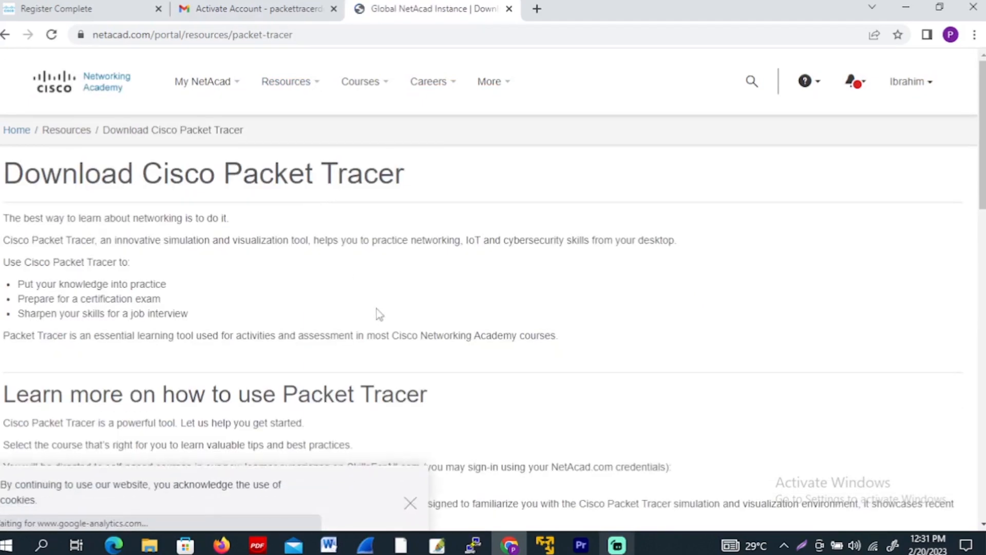
Download the 64-bit Windows Desktop Version 8.2.0 English of Packet Tracer
{"action": "scroll", "coordinate": [315, 236], "scroll_direction": "down", "scroll_amount": 10}
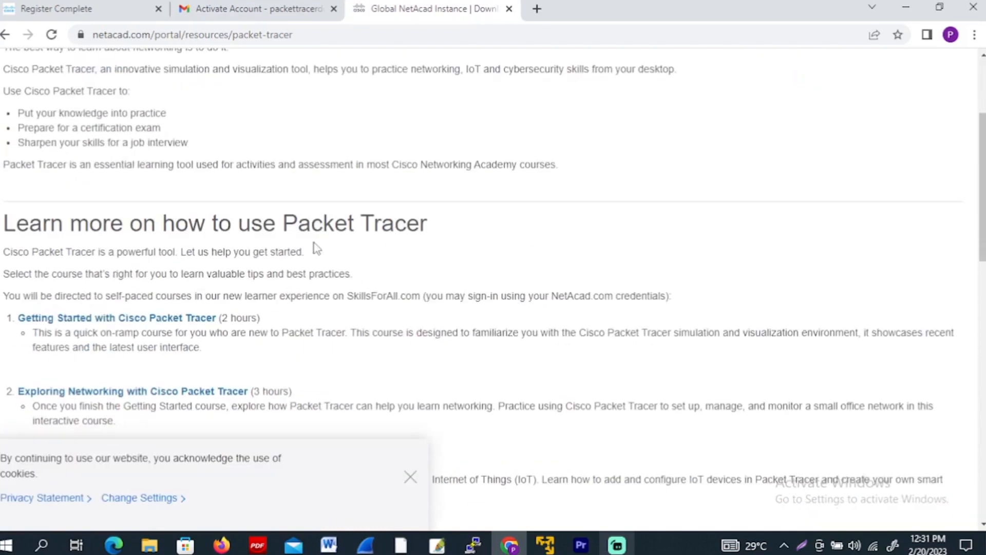
{"action": "scroll", "coordinate": [315, 242], "scroll_direction": "down", "scroll_amount": 7}
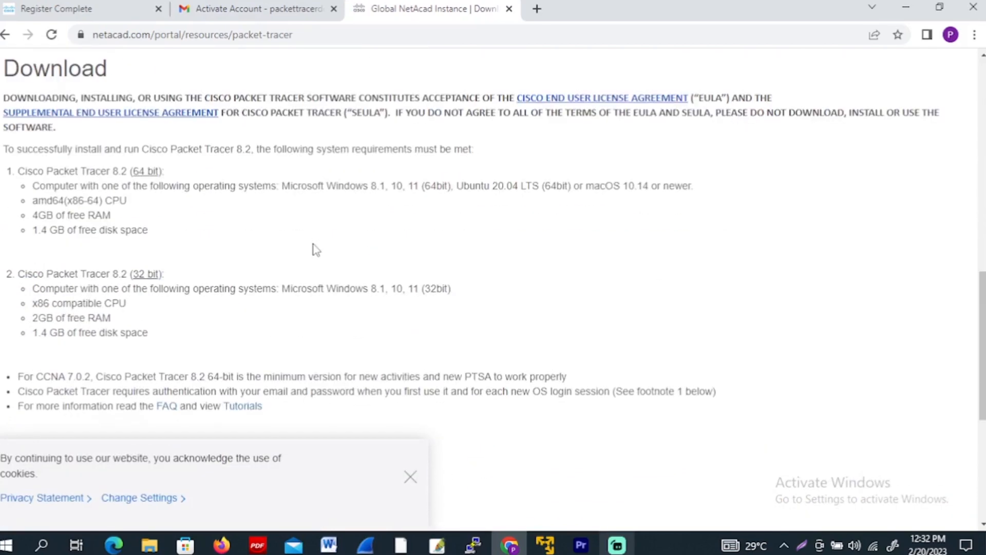
{"action": "scroll", "coordinate": [316, 252], "scroll_direction": "down", "scroll_amount": 3}
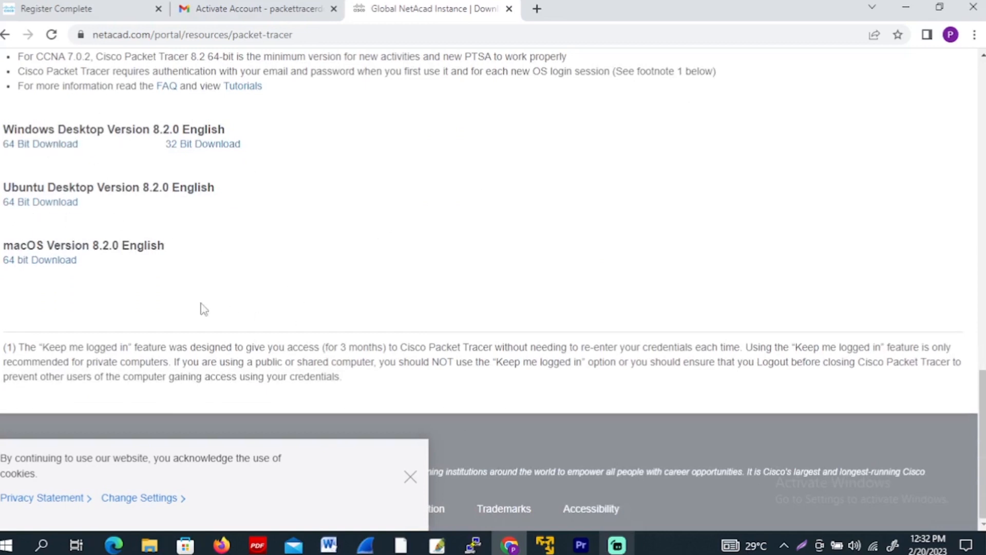
{"action": "left_click", "coordinate": [48, 148]}
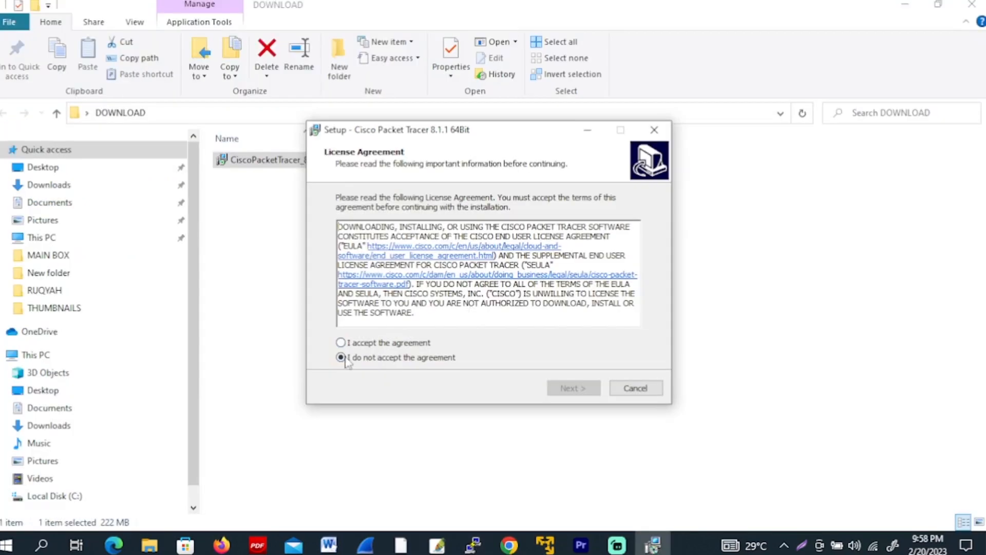
Accept the license agreement and start installing Cisco Packet Tracer 8.1.1 64Bit with the default folders and a desktop shortcut
{"action": "left_click", "coordinate": [342, 343]}
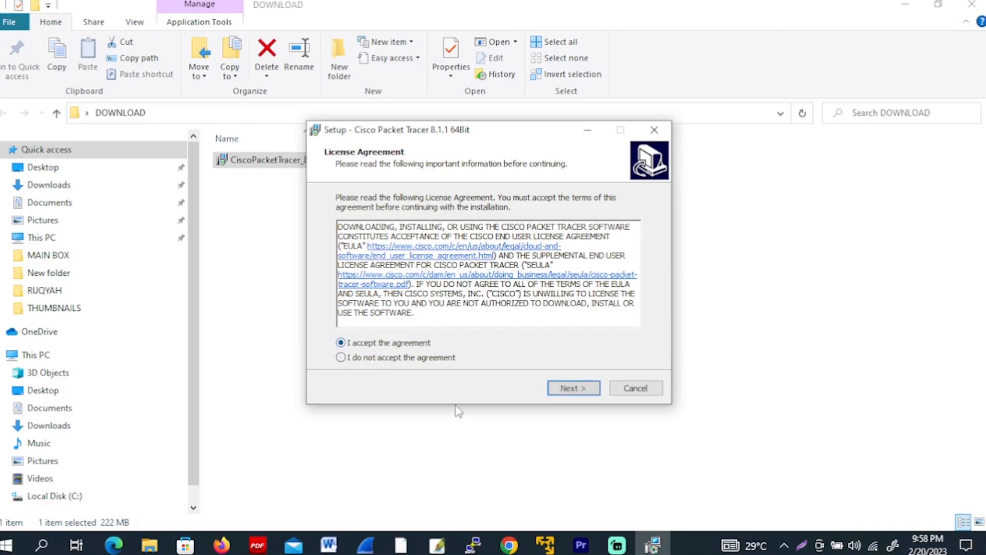
{"action": "left_click", "coordinate": [592, 394]}
{"action": "left_click", "coordinate": [578, 392]}
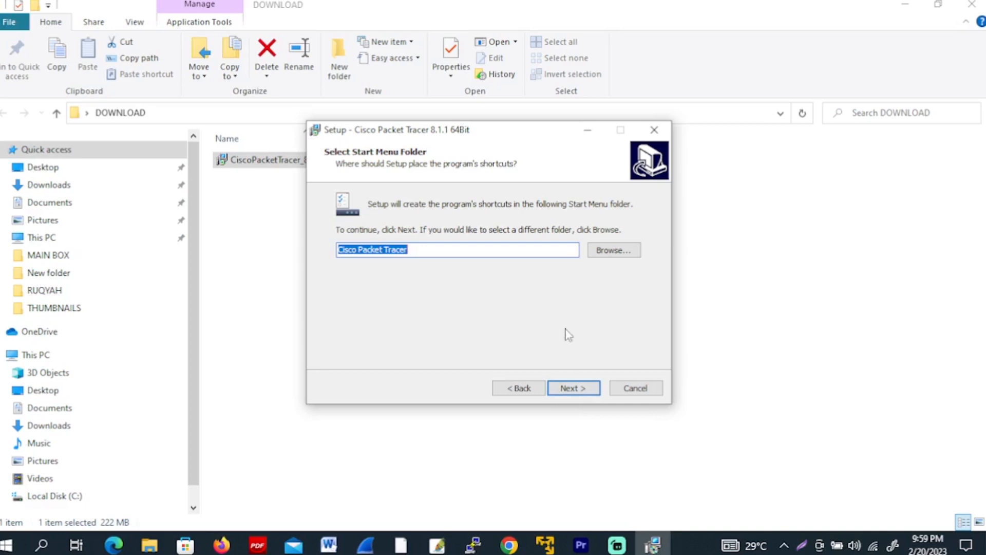
{"action": "left_click", "coordinate": [578, 391]}
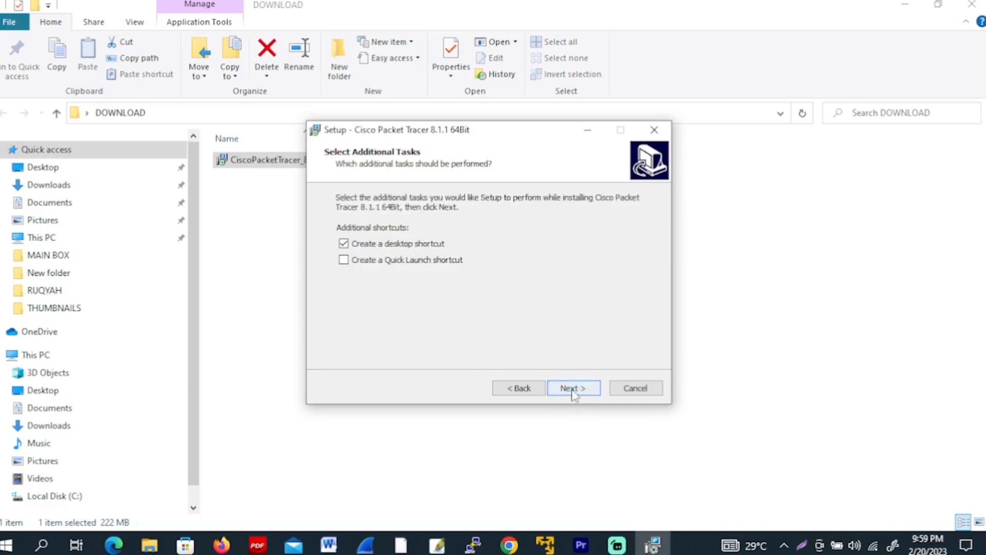
{"action": "left_click", "coordinate": [574, 392]}
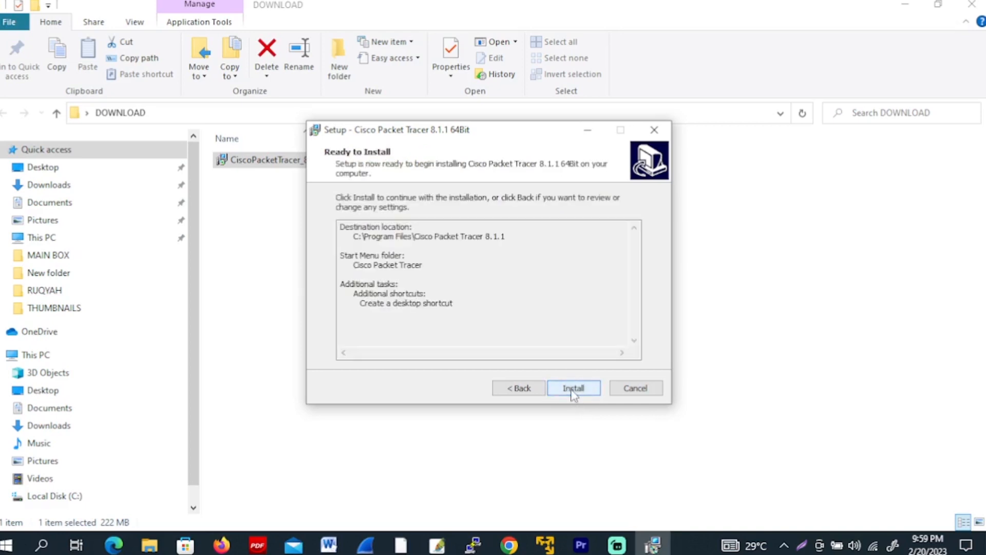
{"action": "left_click", "coordinate": [574, 389]}
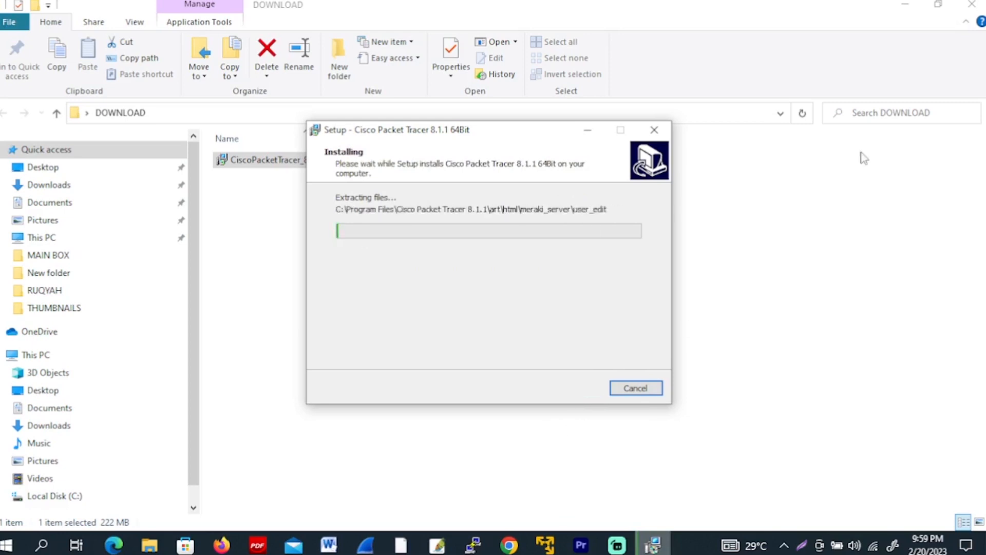
{"action": "left_click", "coordinate": [938, 5]}
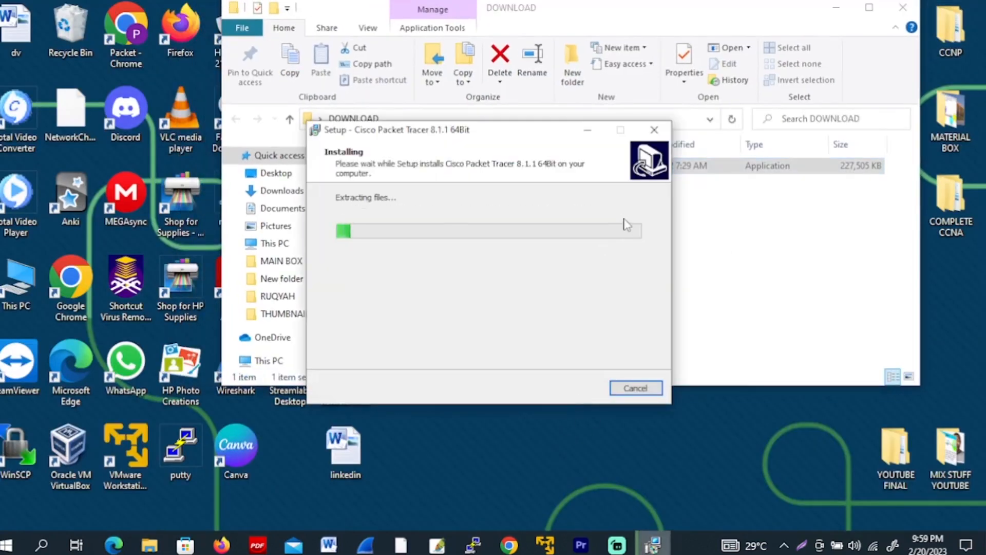
Finish the Packet Tracer setup wizard with Launch Cisco Packet Tracer selected and bring the launched program to the front
{"action": "left_click", "coordinate": [869, 7]}
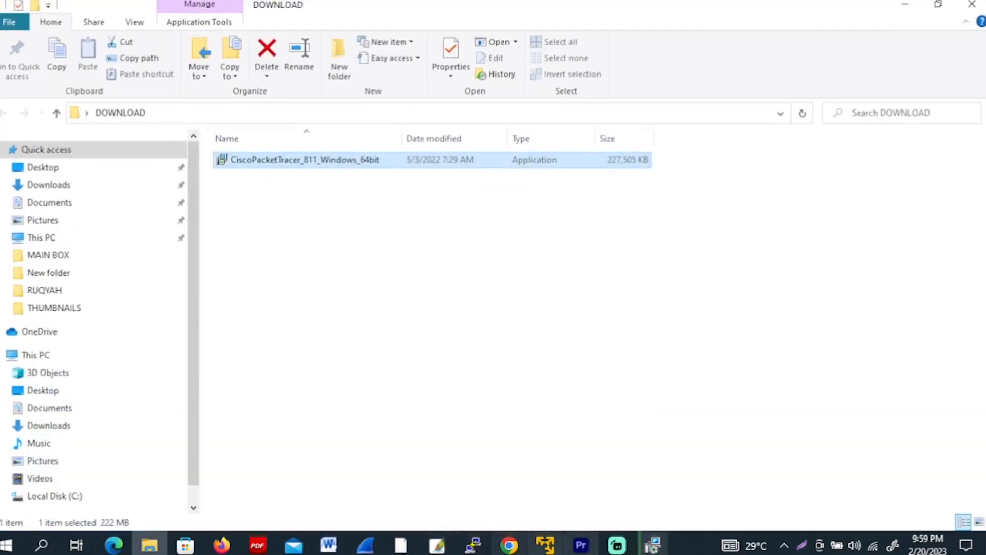
{"action": "left_click", "coordinate": [653, 545]}
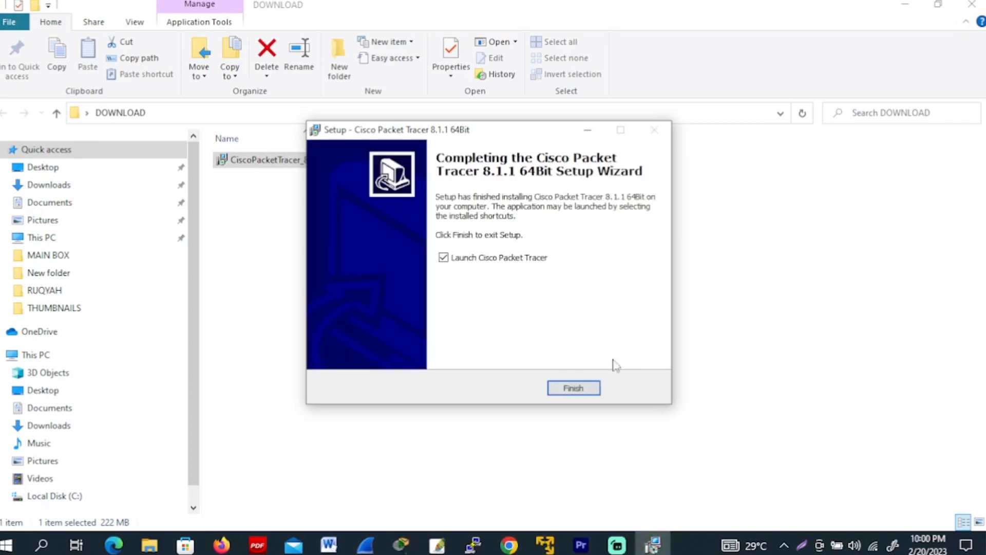
{"action": "left_click", "coordinate": [577, 389]}
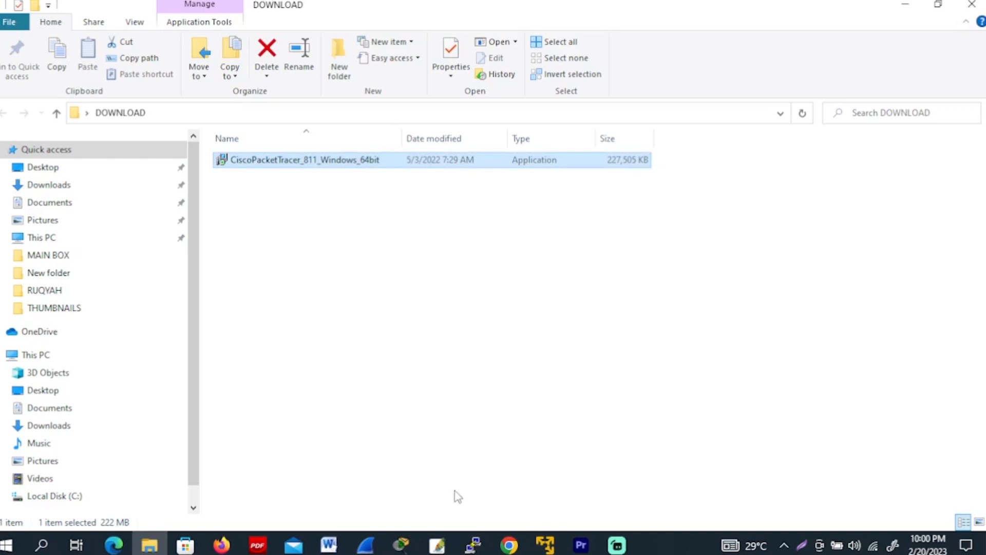
{"action": "left_click", "coordinate": [402, 547]}
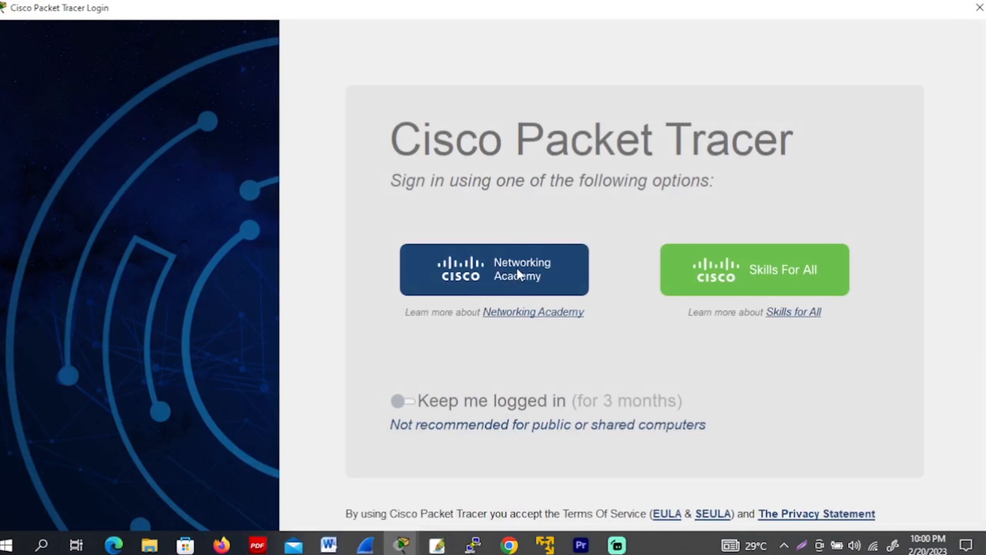
Log in to Packet Tracer through the Networking Academy option with the account's email address and password
{"action": "left_click", "coordinate": [517, 268]}
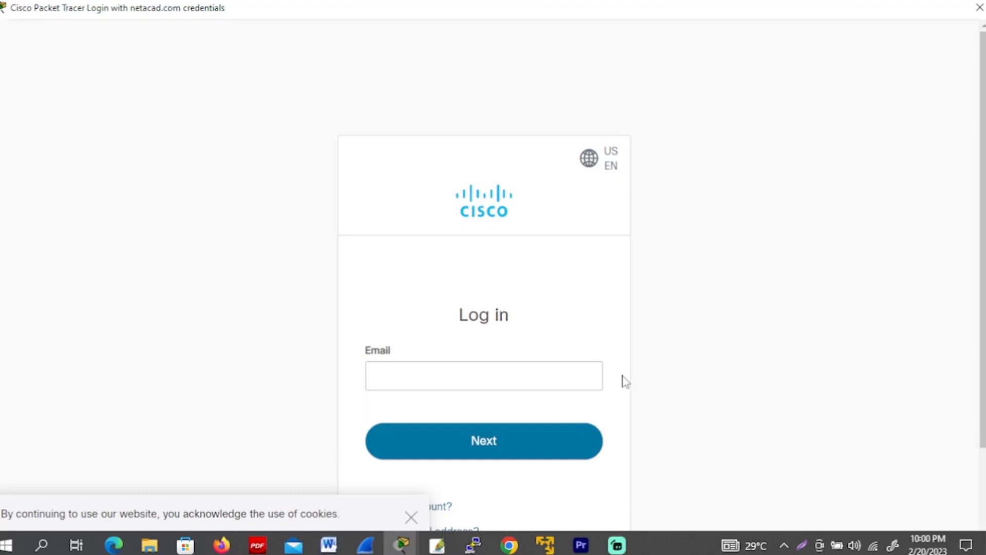
{"action": "left_click", "coordinate": [517, 382]}
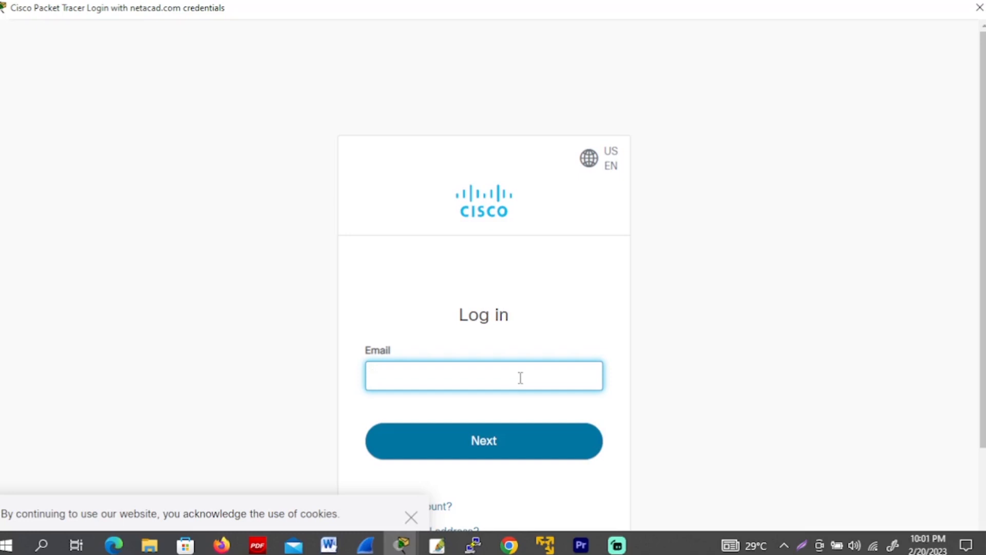
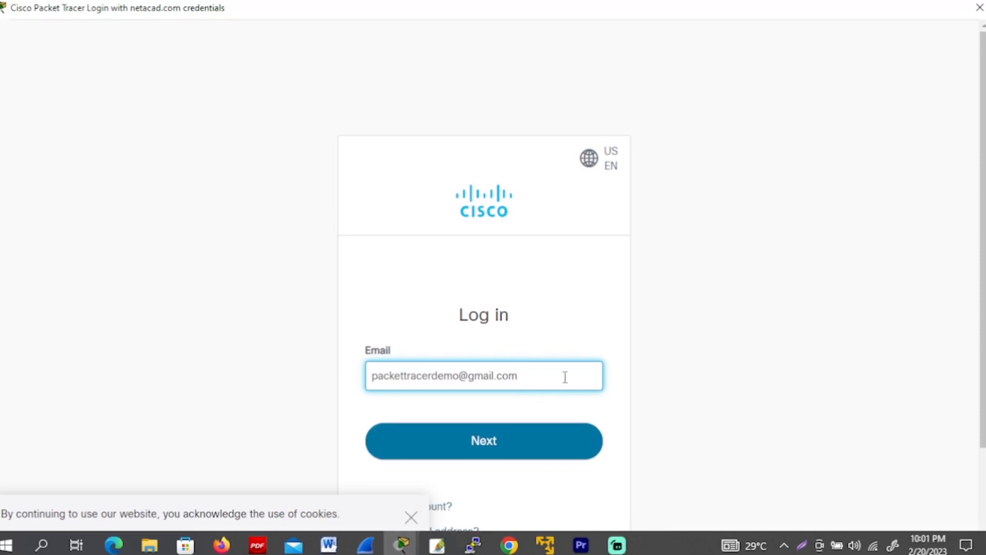
{"action": "left_click", "coordinate": [507, 441]}
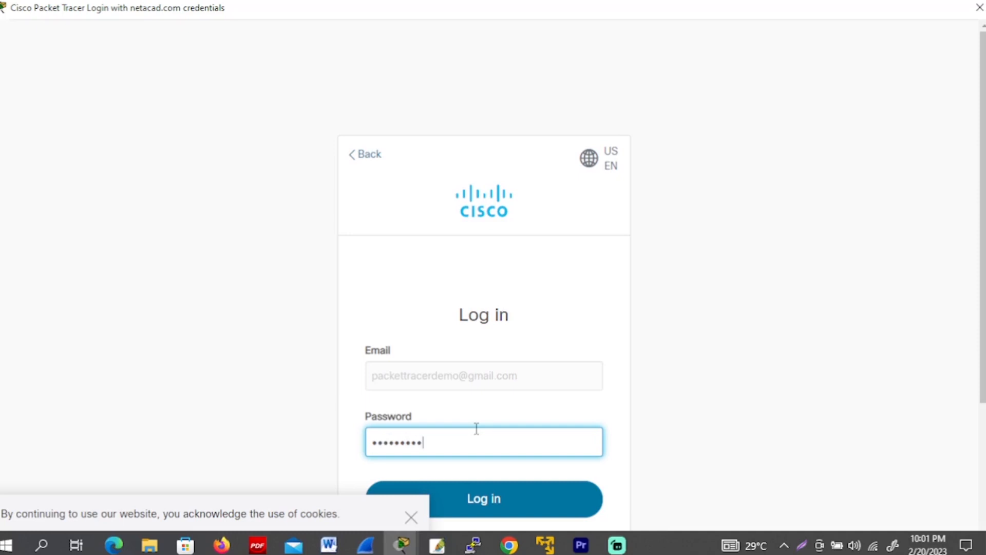
{"action": "left_click", "coordinate": [495, 495]}
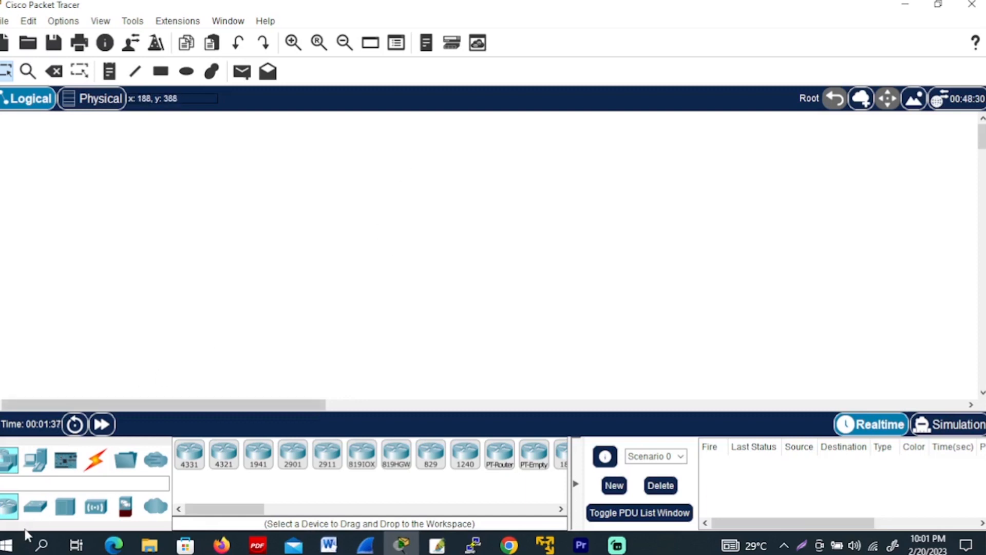
Place a 1941 router and a 2960 switch side by side in the logical workspace, nudging the router slightly downward
{"action": "left_click_drag", "start_coordinate": [10, 514], "coordinate": [158, 261]}
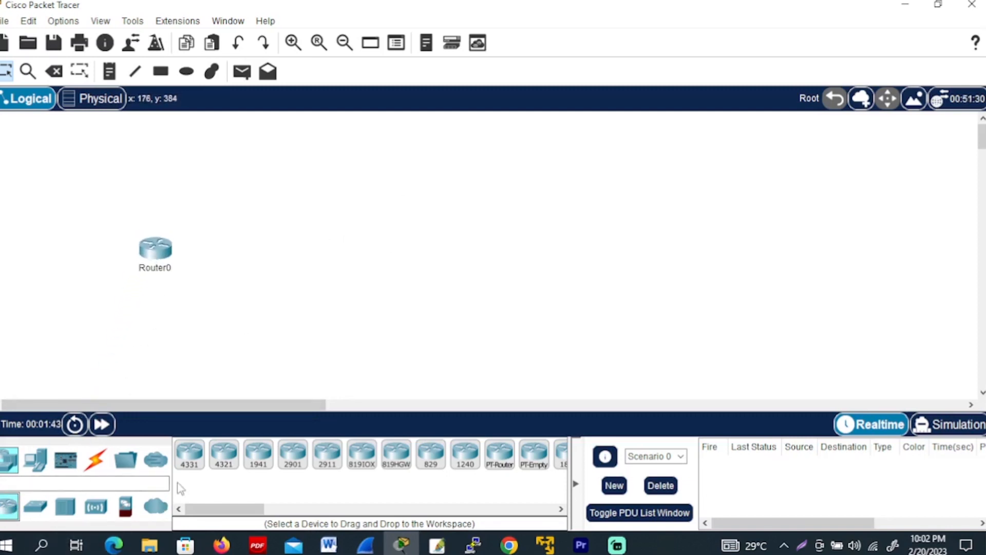
{"action": "left_click", "coordinate": [36, 506]}
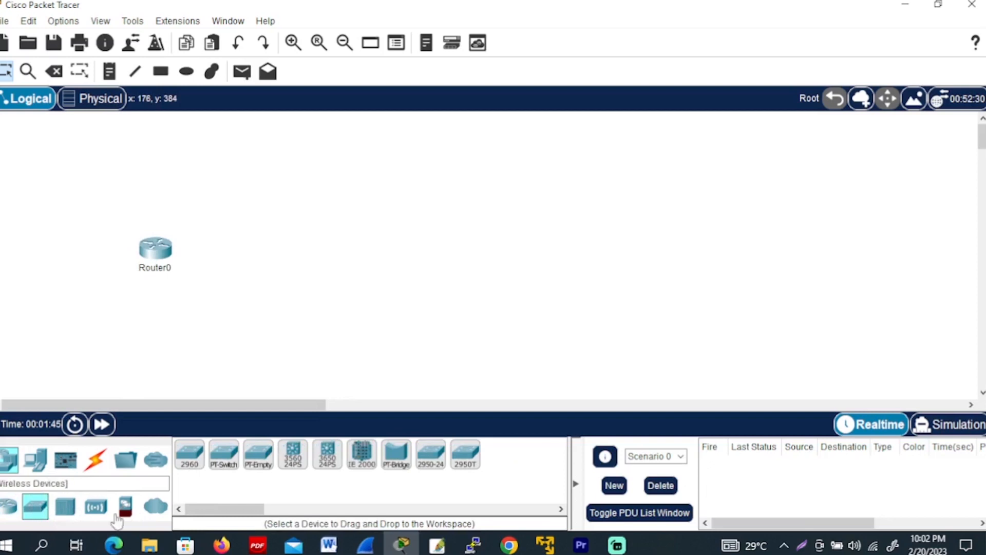
{"action": "left_click_drag", "start_coordinate": [192, 455], "coordinate": [342, 277]}
{"action": "left_click_drag", "start_coordinate": [161, 259], "coordinate": [149, 269]}
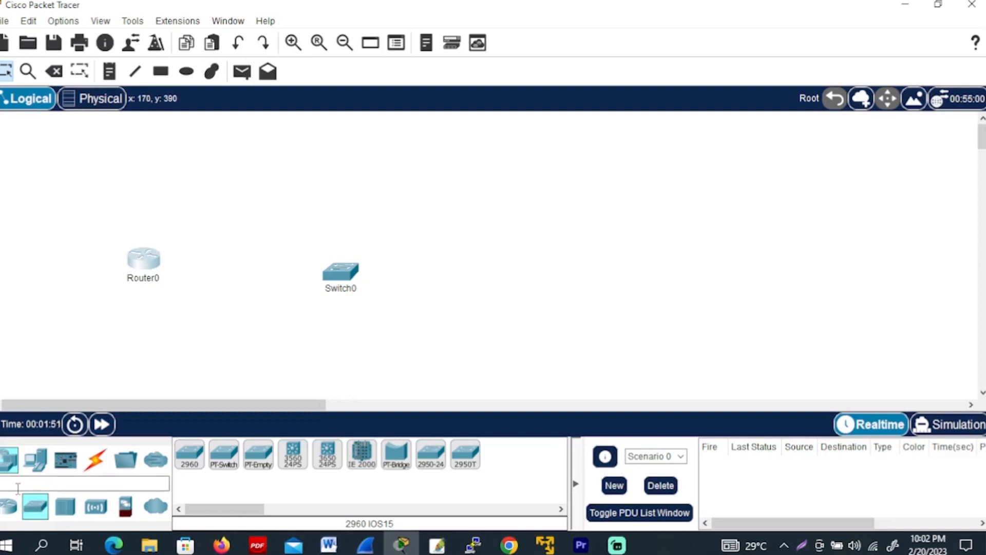
Add two PCs to the right of the switch, one above the other, and space them evenly around the switch
{"action": "left_click", "coordinate": [35, 459]}
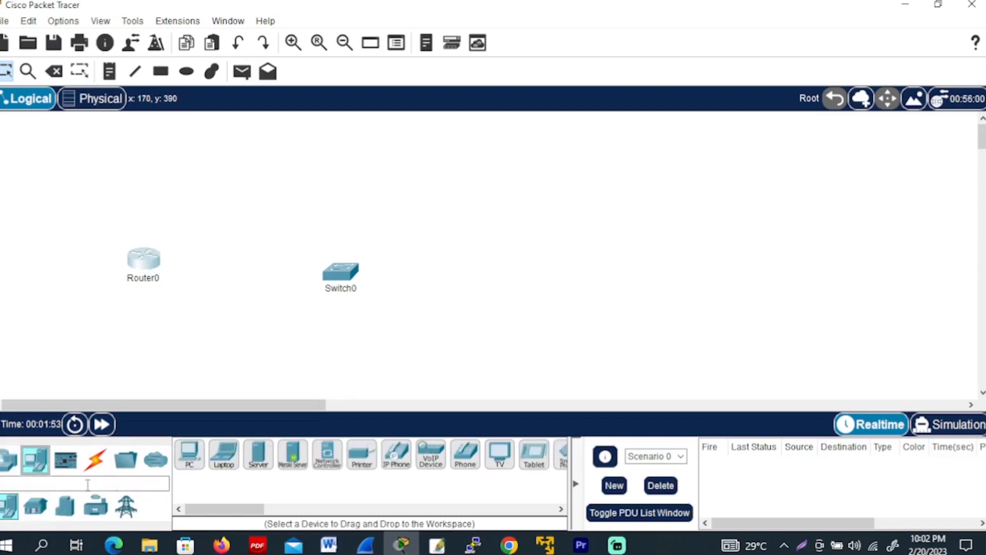
{"action": "left_click", "coordinate": [190, 452]}
{"action": "left_click", "coordinate": [483, 158]}
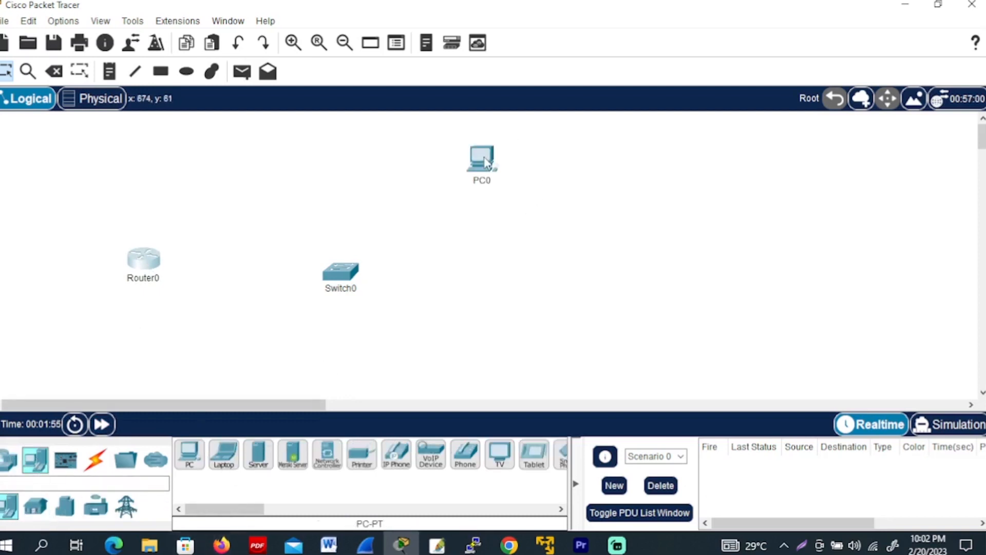
{"action": "left_click", "coordinate": [189, 454]}
{"action": "left_click", "coordinate": [495, 261]}
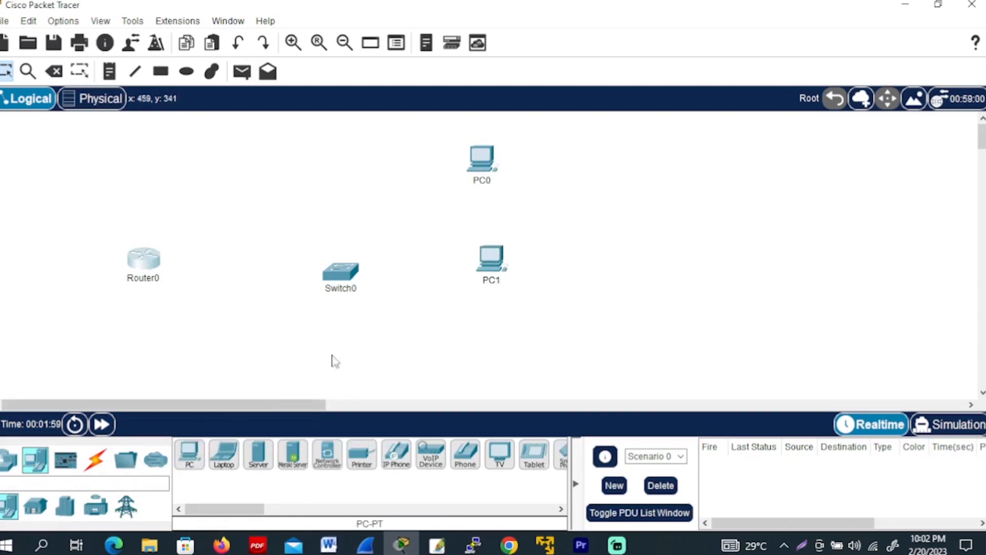
{"action": "left_click_drag", "start_coordinate": [491, 261], "coordinate": [498, 308]}
{"action": "left_click_drag", "start_coordinate": [481, 161], "coordinate": [497, 162]}
{"action": "left_click_drag", "start_coordinate": [350, 283], "coordinate": [358, 261]}
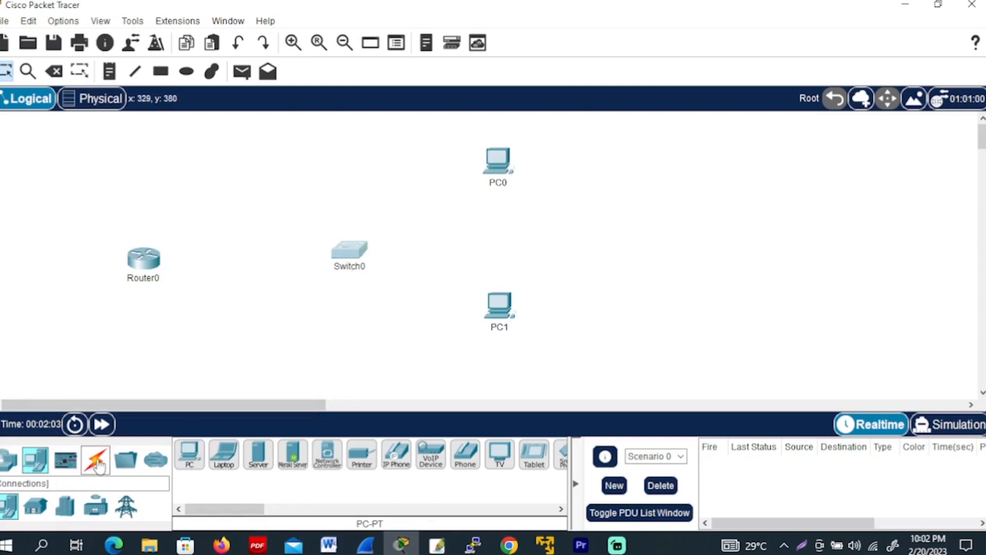
Cable Router0 to Switch0 and Switch0 to both PC0 and PC1 using the automatic connection type
{"action": "left_click", "coordinate": [98, 462]}
{"action": "left_click", "coordinate": [190, 455]}
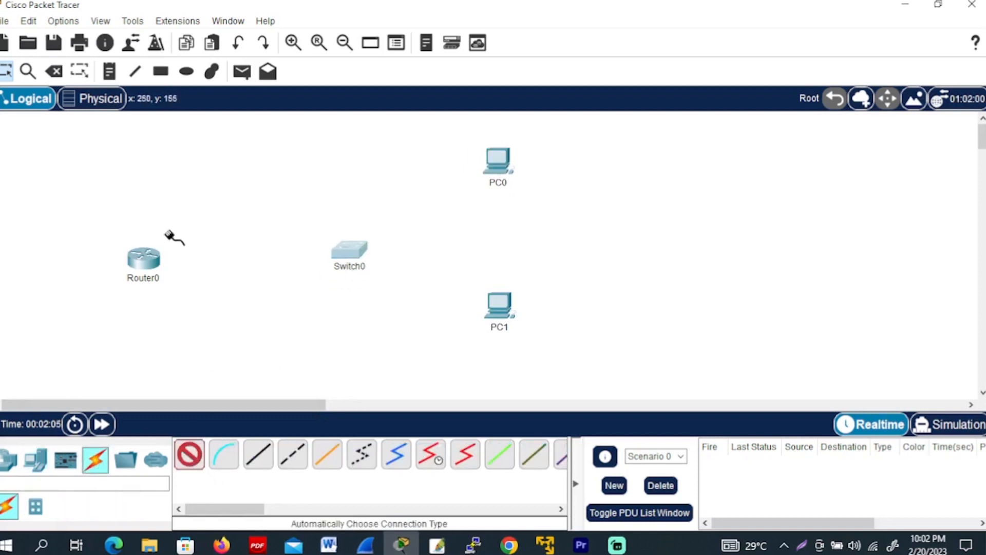
{"action": "left_click", "coordinate": [145, 262]}
{"action": "left_click", "coordinate": [354, 252]}
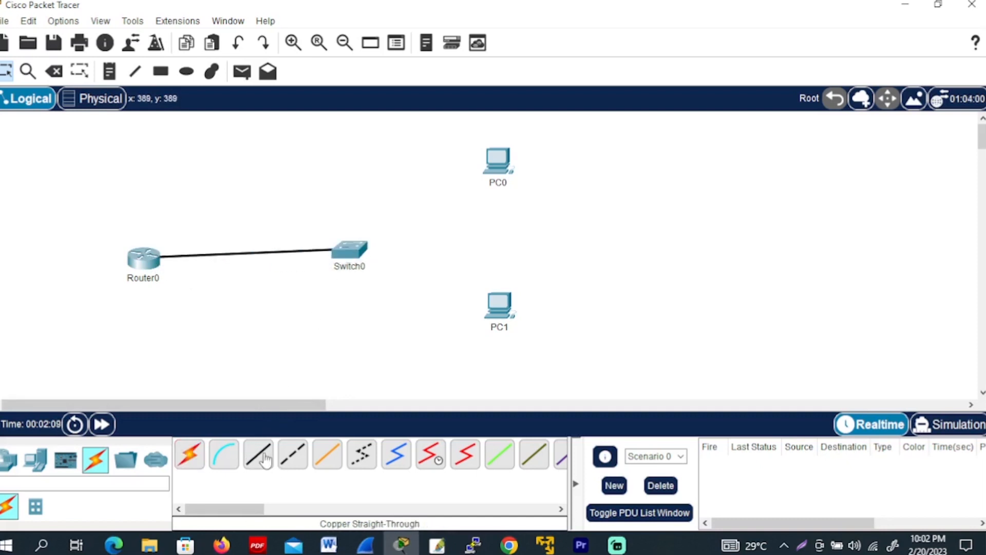
{"action": "left_click", "coordinate": [190, 454]}
{"action": "left_click", "coordinate": [360, 251]}
{"action": "left_click", "coordinate": [497, 160]}
{"action": "left_click", "coordinate": [190, 454]}
{"action": "left_click", "coordinate": [350, 254]}
{"action": "left_click", "coordinate": [505, 324]}
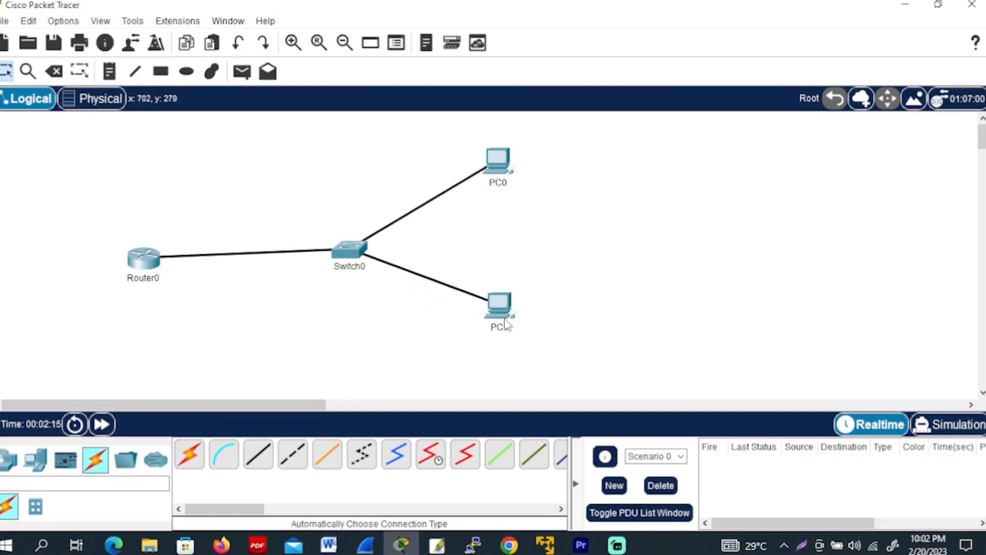
Rearrange the cabled devices so the router and switch line up and the PCs are vertically aligned
{"action": "left_click_drag", "start_coordinate": [352, 255], "coordinate": [348, 276]}
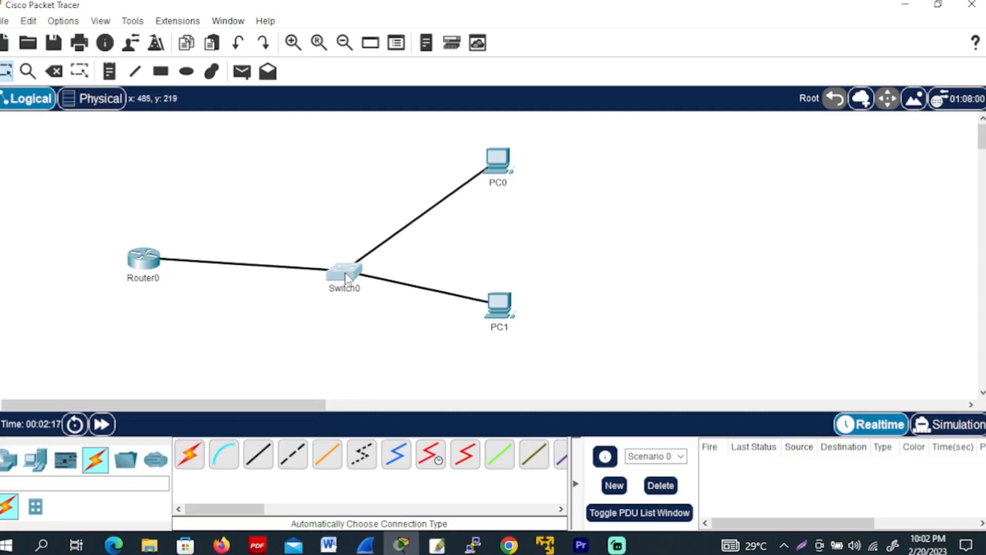
{"action": "left_click_drag", "start_coordinate": [507, 307], "coordinate": [499, 328]}
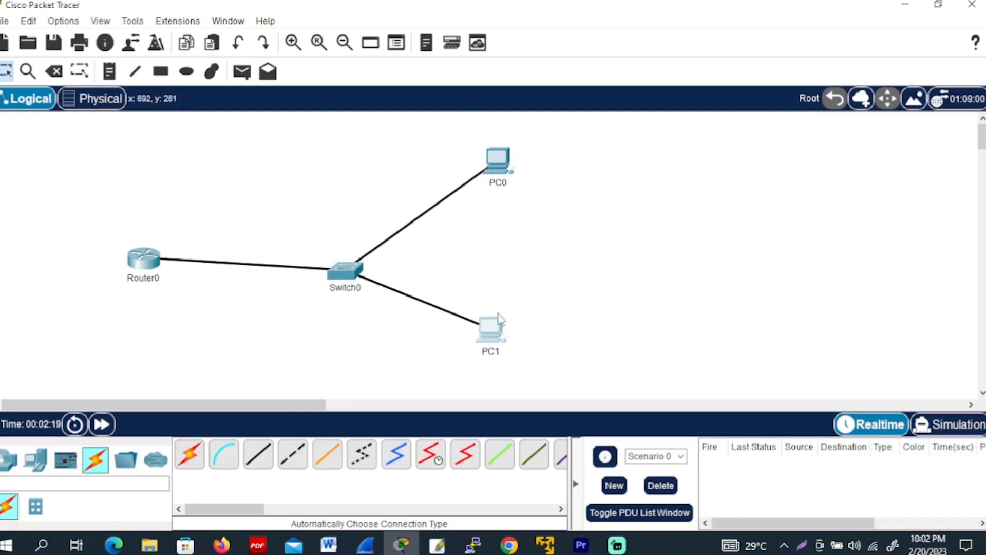
{"action": "left_click_drag", "start_coordinate": [503, 163], "coordinate": [513, 173]}
{"action": "mouse_move", "coordinate": [139, 267]}
{"action": "left_mouse_down"}
{"action": "mouse_move", "coordinate": [147, 240]}
{"action": "mouse_move", "coordinate": [138, 274]}
{"action": "left_mouse_up"}
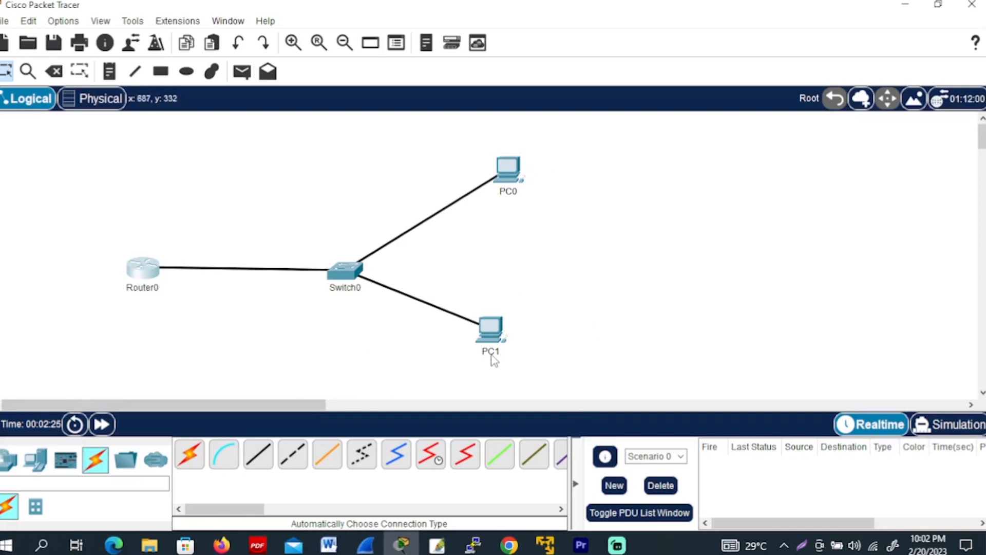
{"action": "left_click_drag", "start_coordinate": [492, 335], "coordinate": [510, 330]}
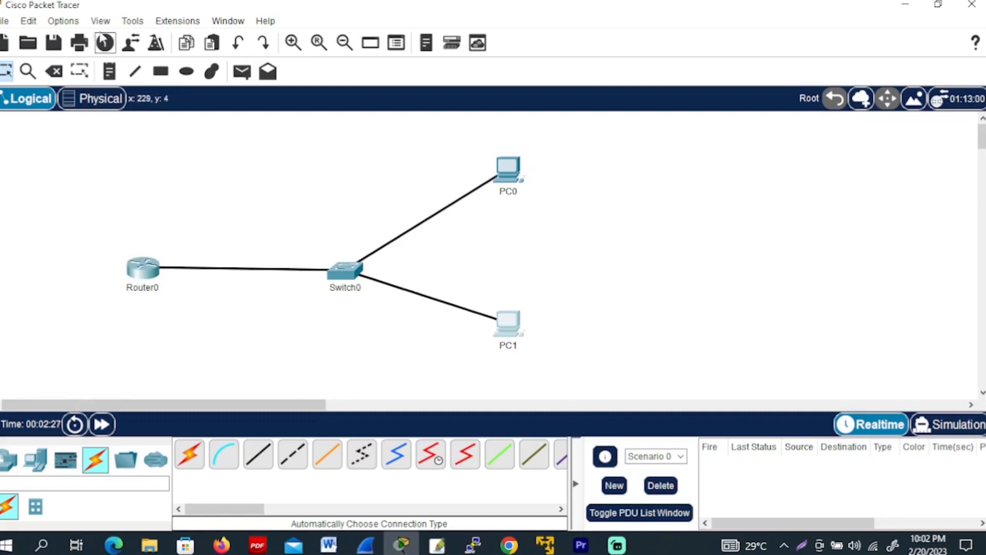
Open the Preferences window and move it aside so the network topology remains in view
{"action": "left_click", "coordinate": [63, 21]}
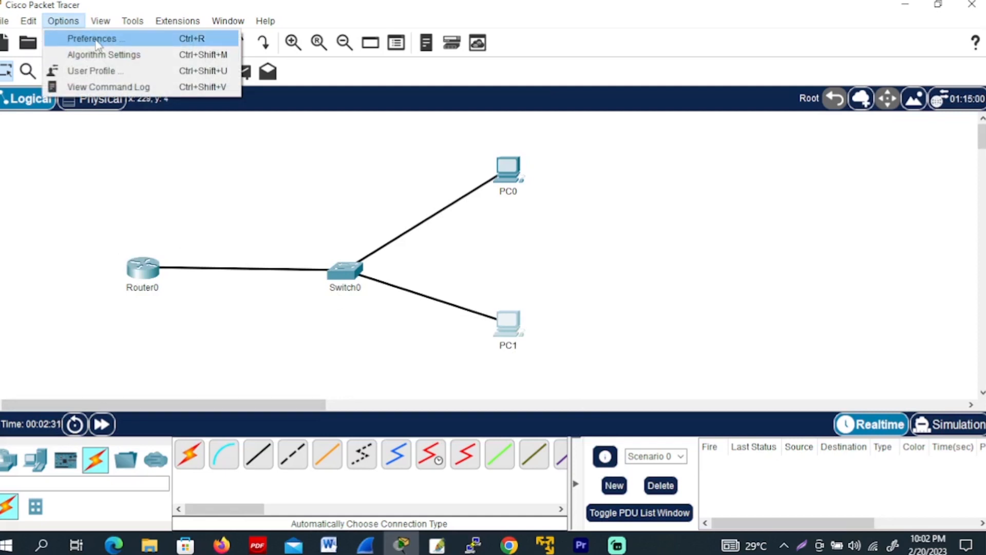
{"action": "left_click", "coordinate": [93, 39]}
{"action": "left_click_drag", "start_coordinate": [347, 13], "coordinate": [725, 43]}
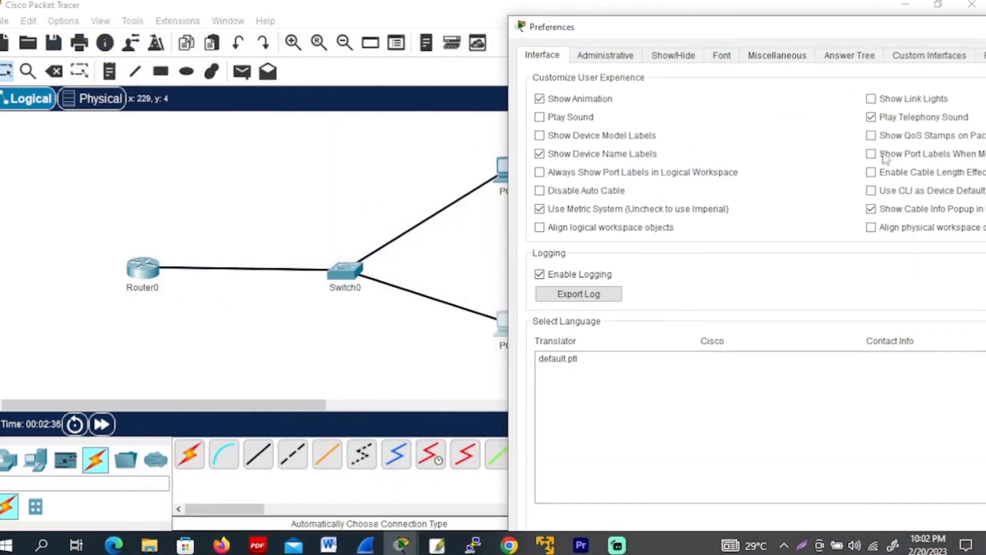
Turn on Show Link Lights to display the port status indicators, and turn the option off again
{"action": "left_click", "coordinate": [905, 105]}
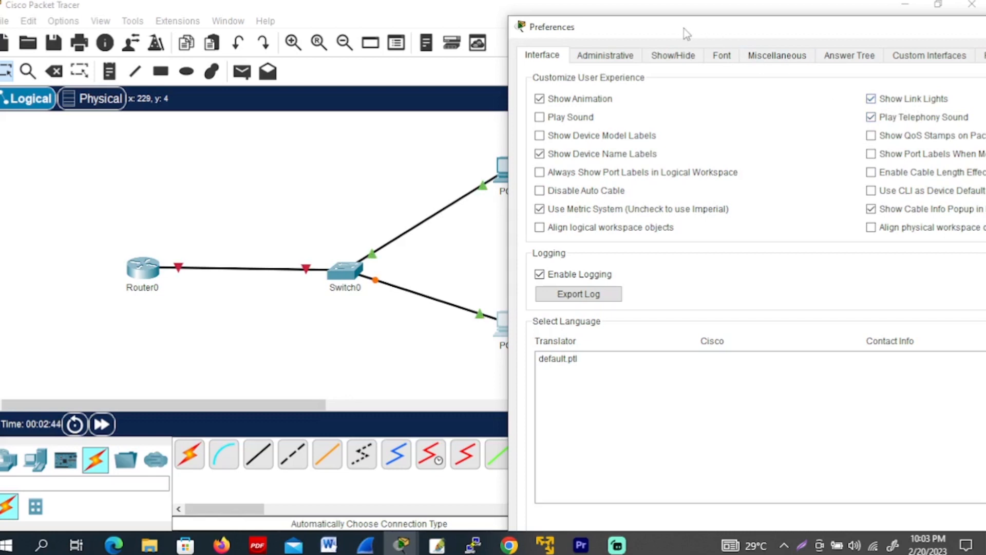
{"action": "left_click_drag", "start_coordinate": [685, 32], "coordinate": [717, 34]}
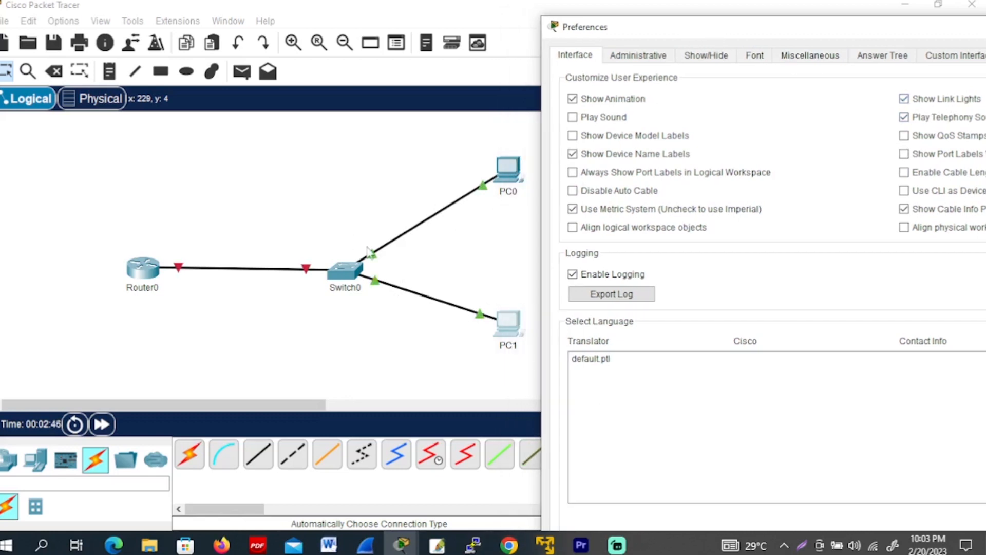
{"action": "left_click", "coordinate": [905, 99]}
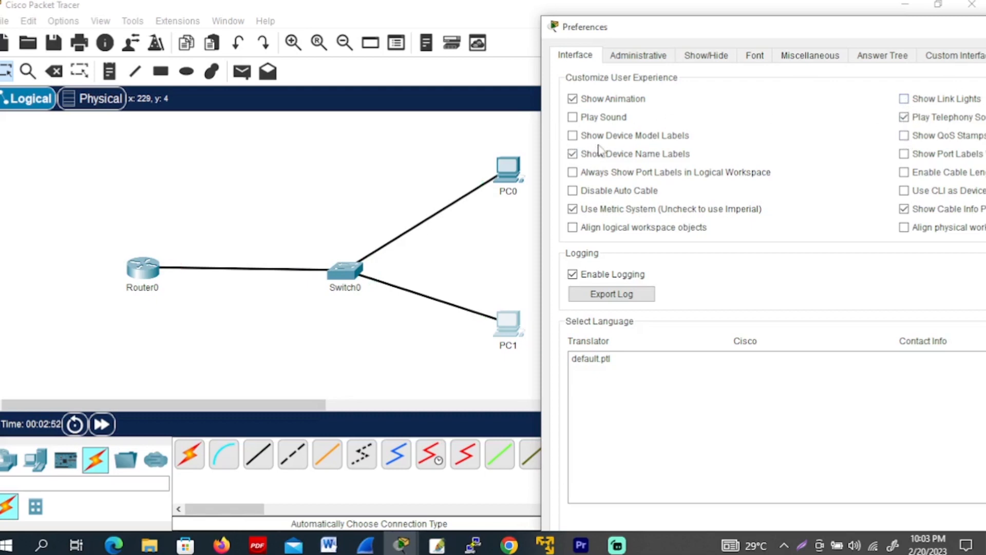
Turn on Show Device Model Labels, turn the option off again, and shift the Preferences window slightly upward
{"action": "left_click", "coordinate": [573, 135]}
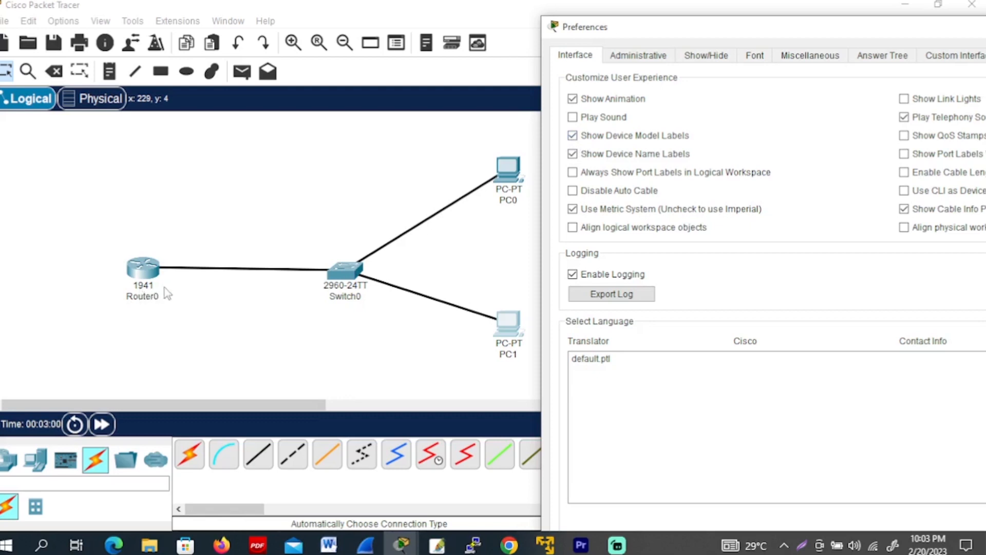
{"action": "left_click", "coordinate": [574, 136]}
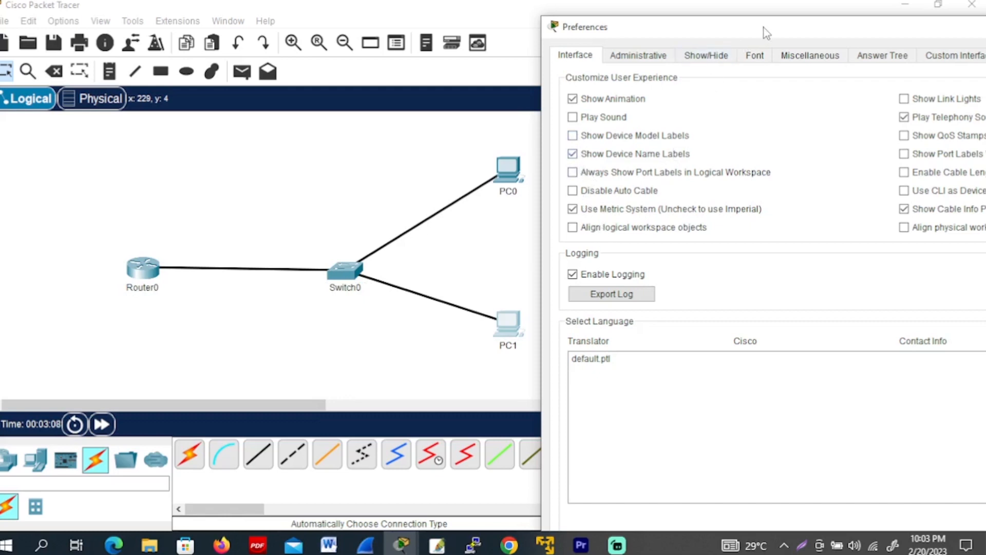
{"action": "mouse_move", "coordinate": [693, 41]}
{"action": "left_mouse_down"}
{"action": "mouse_move", "coordinate": [709, 29]}
{"action": "mouse_move", "coordinate": [698, 24]}
{"action": "left_mouse_up"}
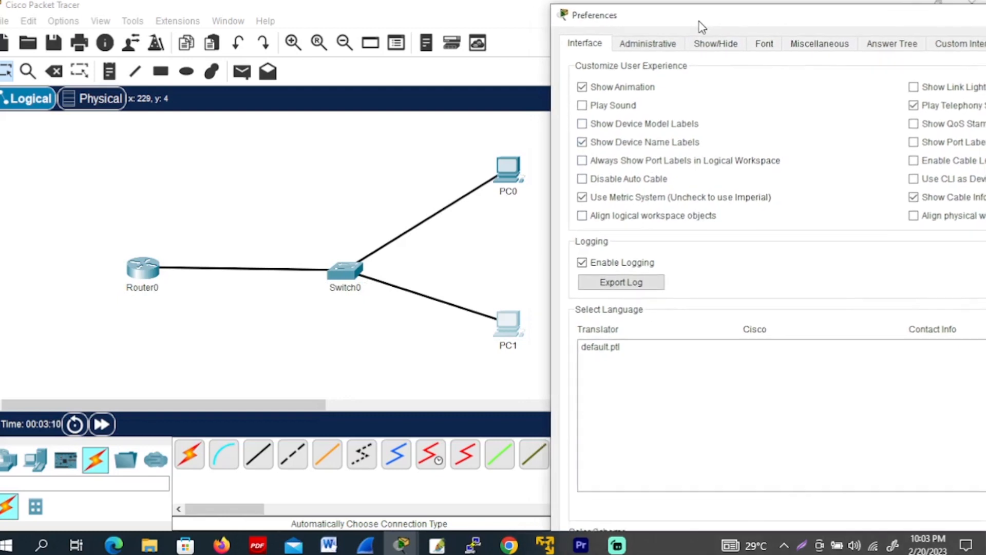